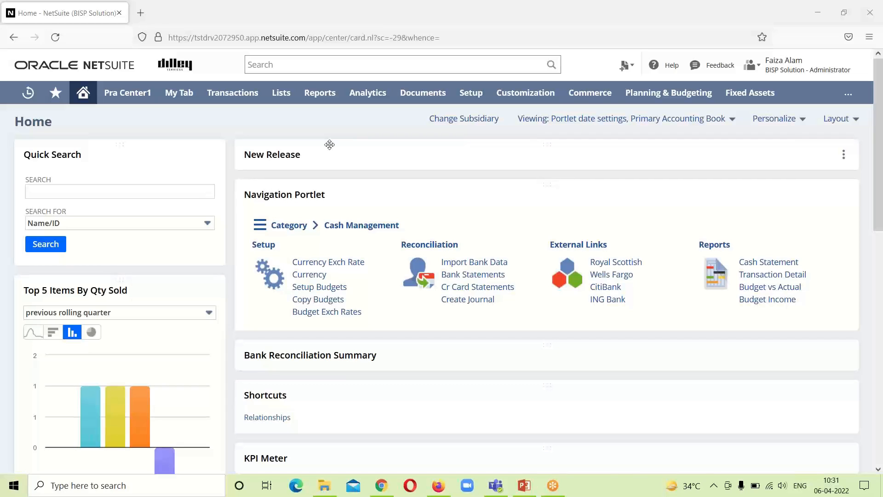
# Step: Start a new financial journal entry and choose the Standard Journal Entry custom form
pyautogui.moveTo(254, 104)
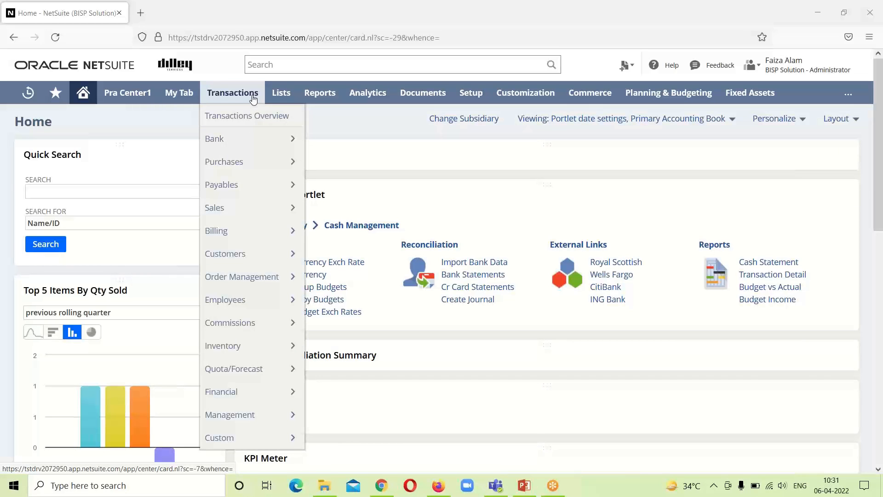
pyautogui.moveTo(268, 386)
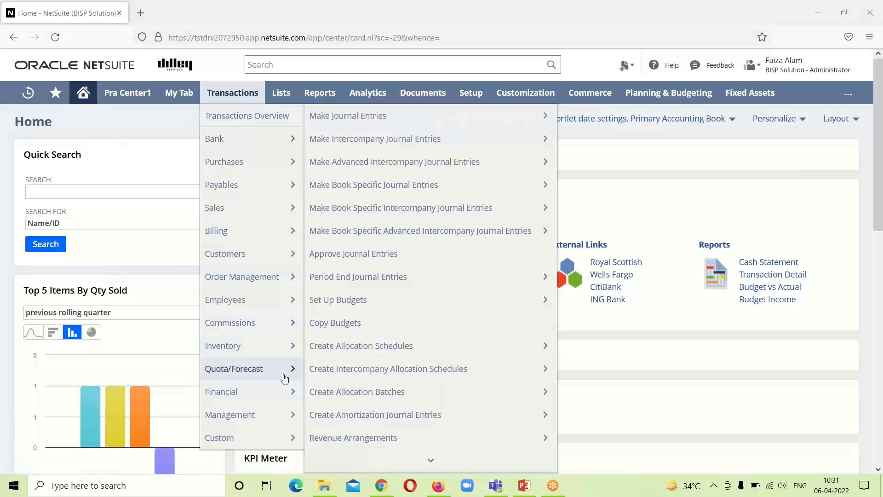
pyautogui.click(398, 116)
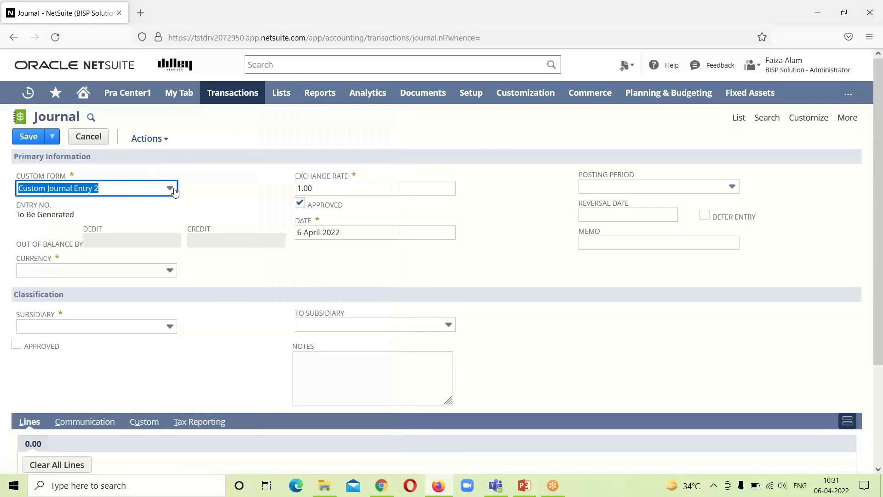
pyautogui.click(170, 188)
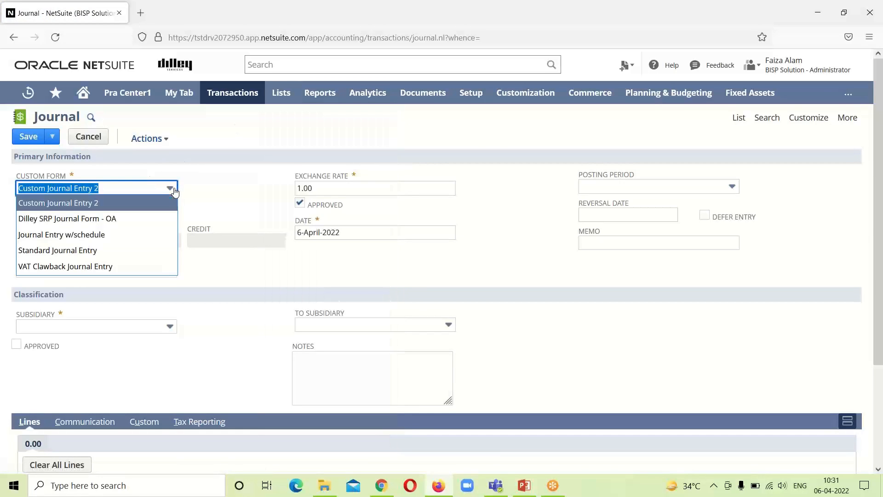
pyautogui.click(154, 251)
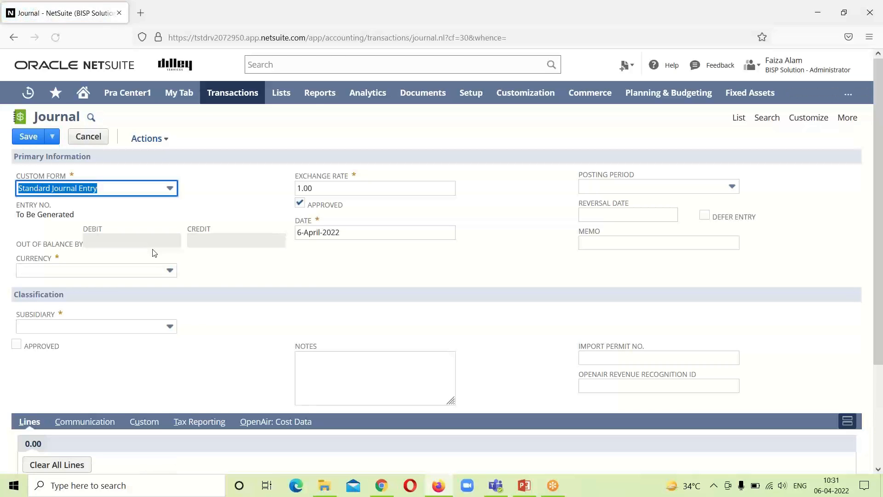
# Step: Assign the journal to the BISP UK-HQ subsidiary and mark it as approved in the classification section
pyautogui.click(170, 327)
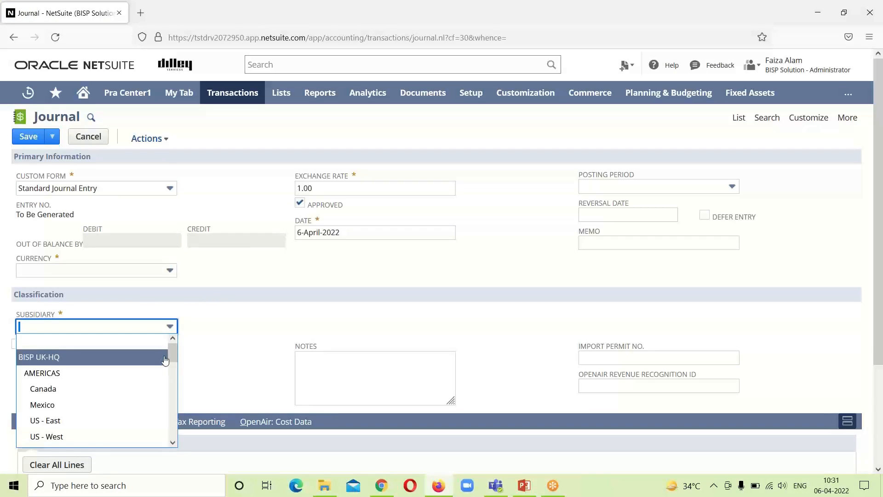
pyautogui.click(92, 358)
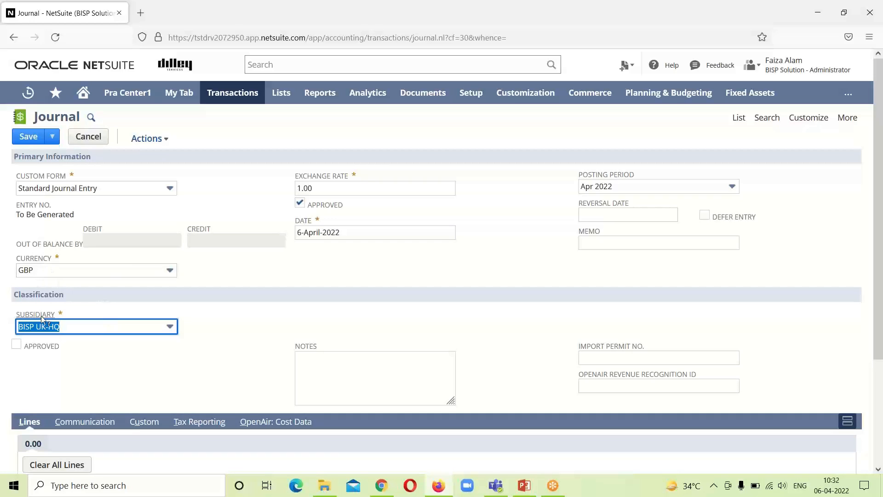
pyautogui.click(16, 345)
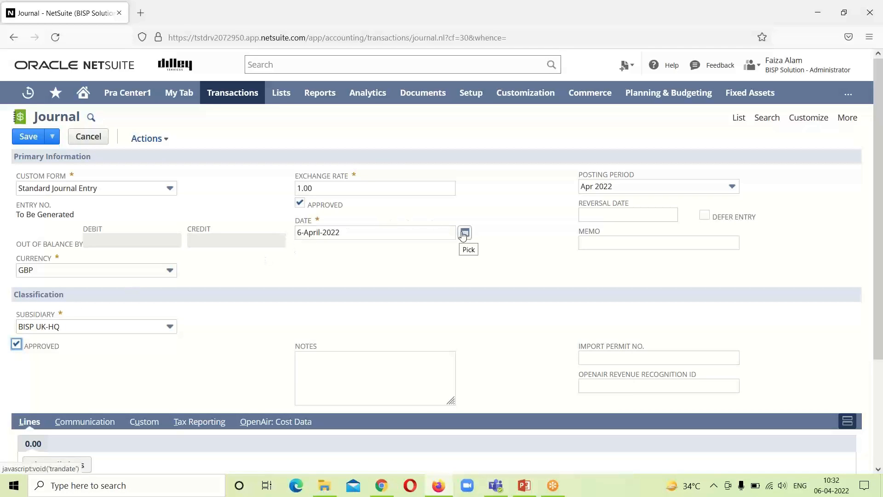
# Step: Set the journal date to 20 March 2022
pyautogui.click(463, 235)
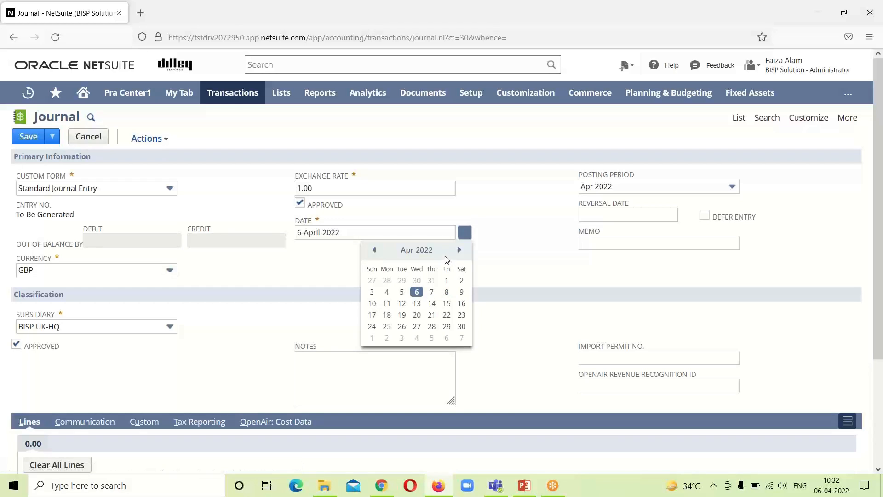
pyautogui.click(374, 250)
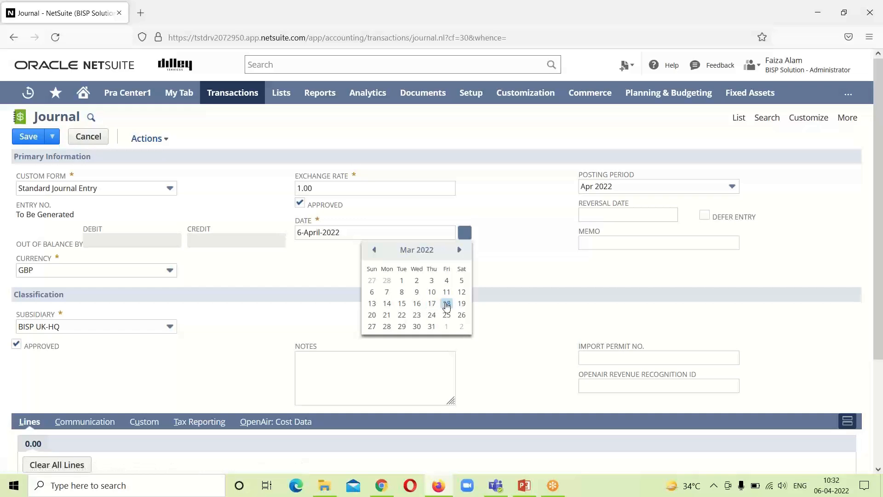
pyautogui.click(371, 315)
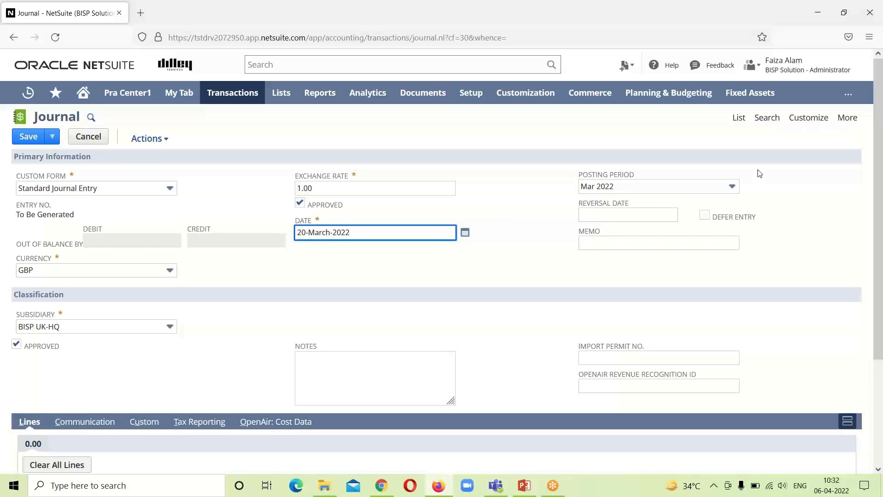
# Step: Add a journal line for the 1114 Cash account with a debit of 50,000
pyautogui.moveTo(876, 120); pyautogui.dragTo(882, 266)
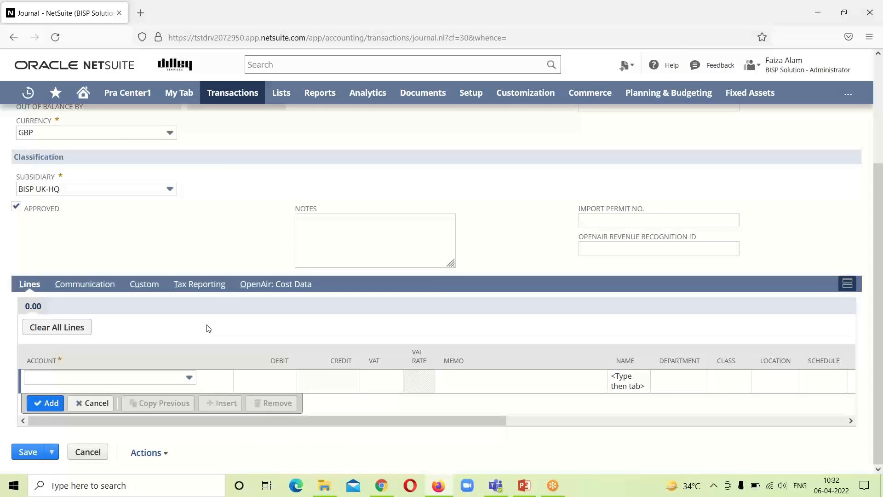
pyautogui.click(189, 379)
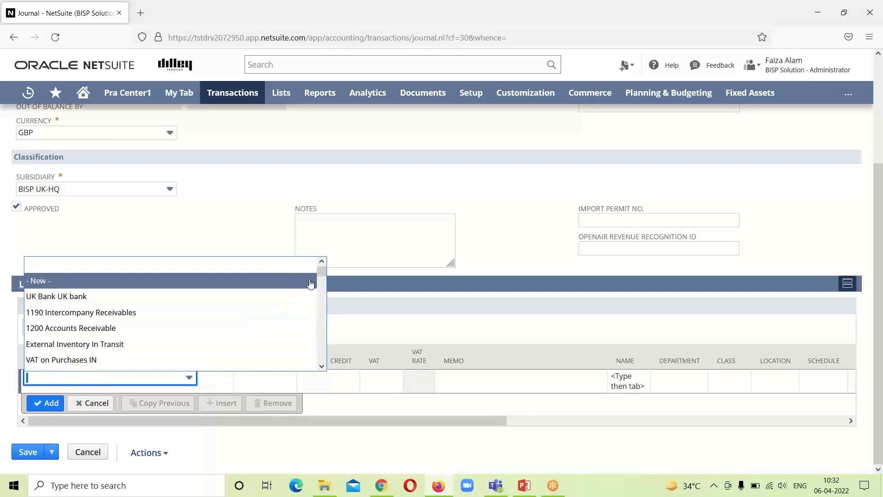
pyautogui.moveTo(321, 273)
pyautogui.mouseDown()
pyautogui.moveTo(321, 295)
pyautogui.moveTo(322, 273)
pyautogui.mouseUp()
pyautogui.moveTo(322, 271); pyautogui.dragTo(322, 275)
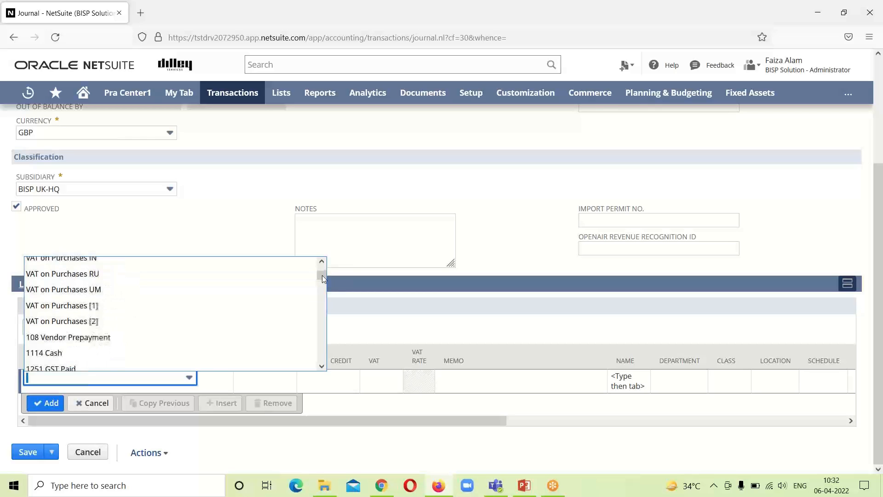
pyautogui.click(149, 357)
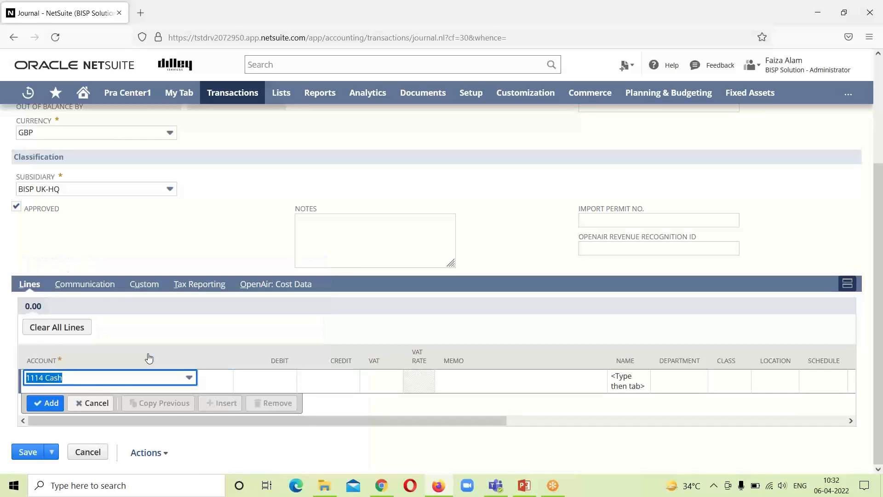
pyautogui.click(265, 386)
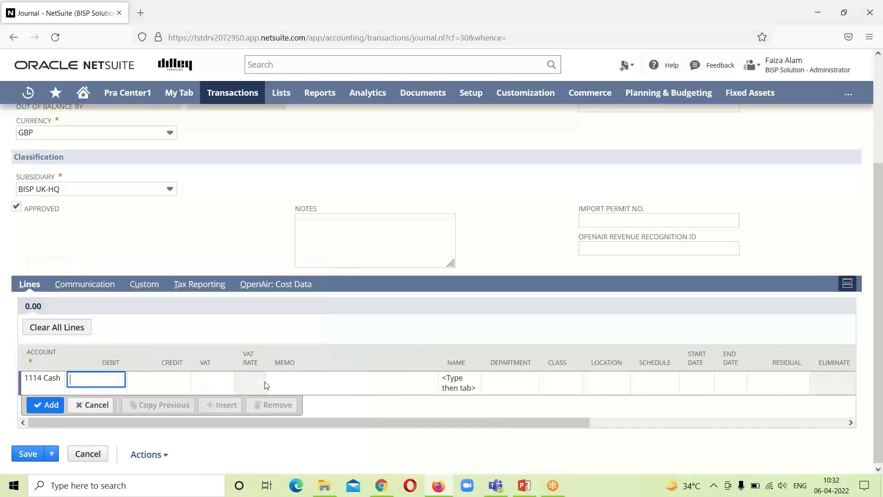
pyautogui.write('50000')
pyautogui.click(49, 407)
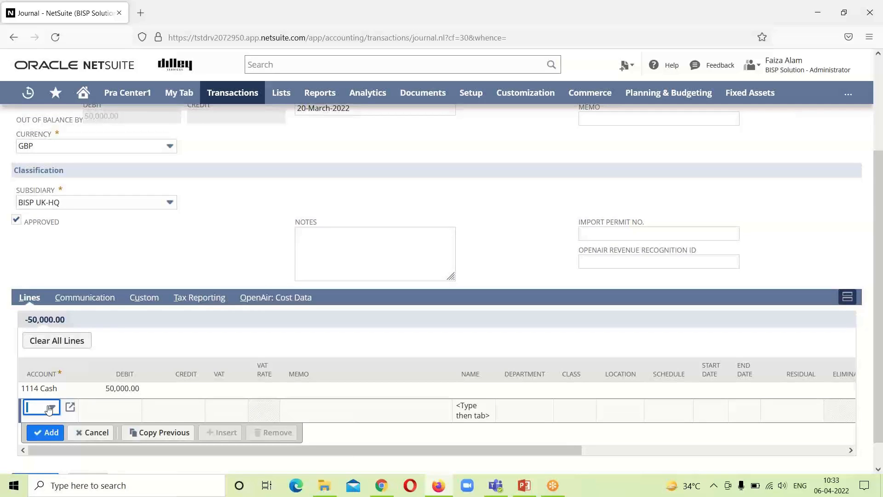
# Step: Choose 4906 Sales as the account for the second journal line
pyautogui.click(51, 407)
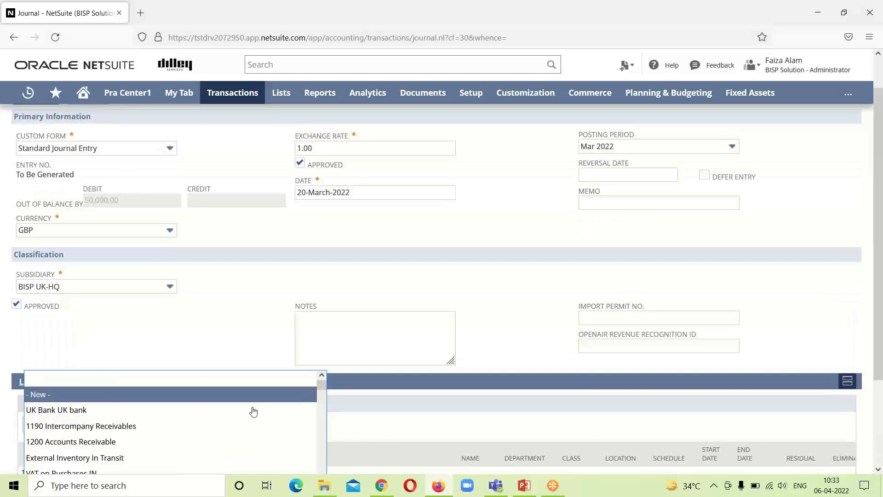
pyautogui.moveTo(322, 385); pyautogui.dragTo(328, 439)
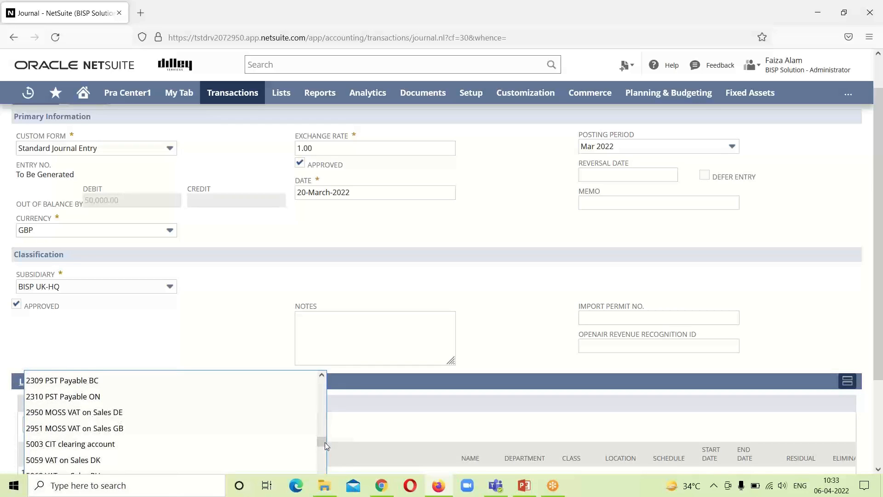
pyautogui.moveTo(325, 447); pyautogui.dragTo(324, 477)
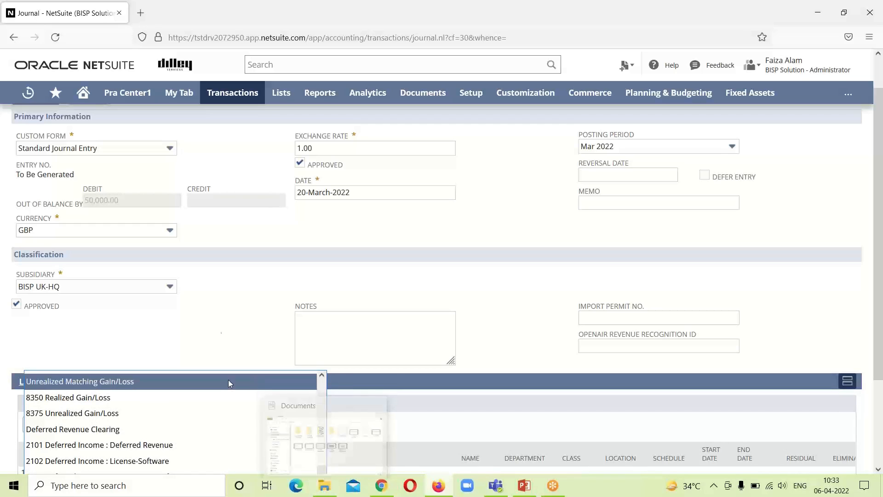
pyautogui.click(321, 376)
pyautogui.click(321, 375)
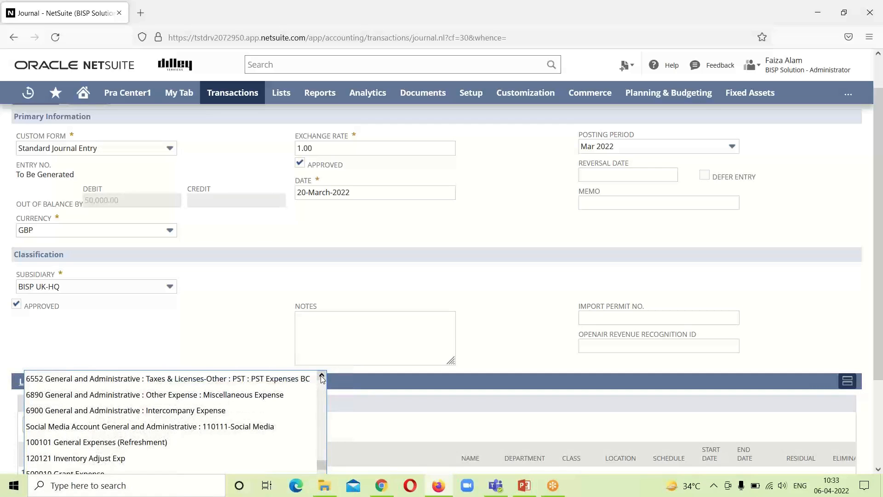
pyautogui.click(322, 375)
pyautogui.click(322, 376)
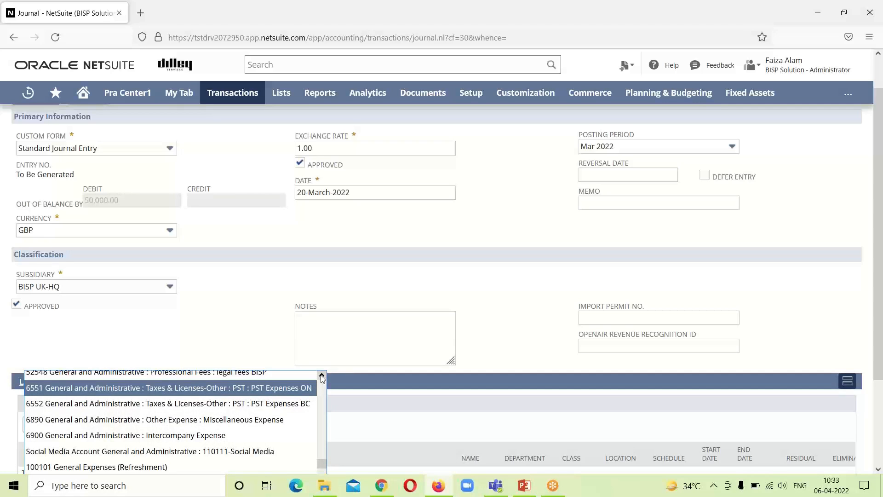
pyautogui.click(321, 377)
pyautogui.scroll(-2, 323, 378)
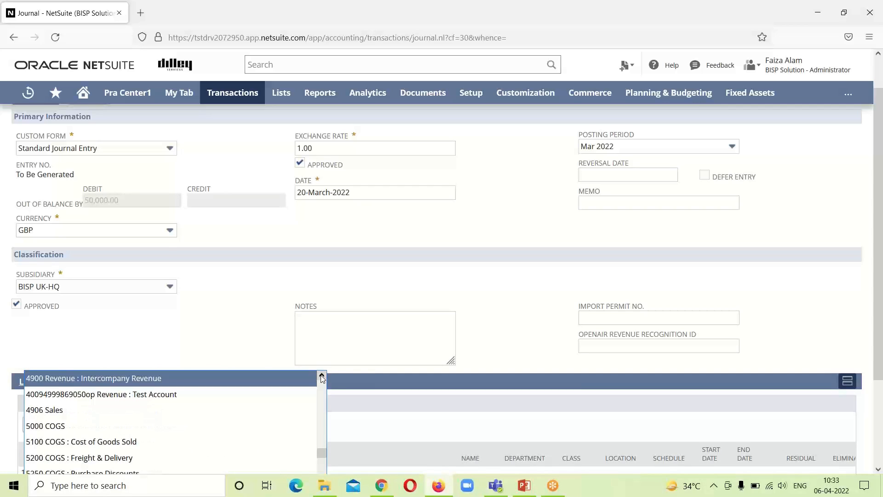
pyautogui.click(218, 410)
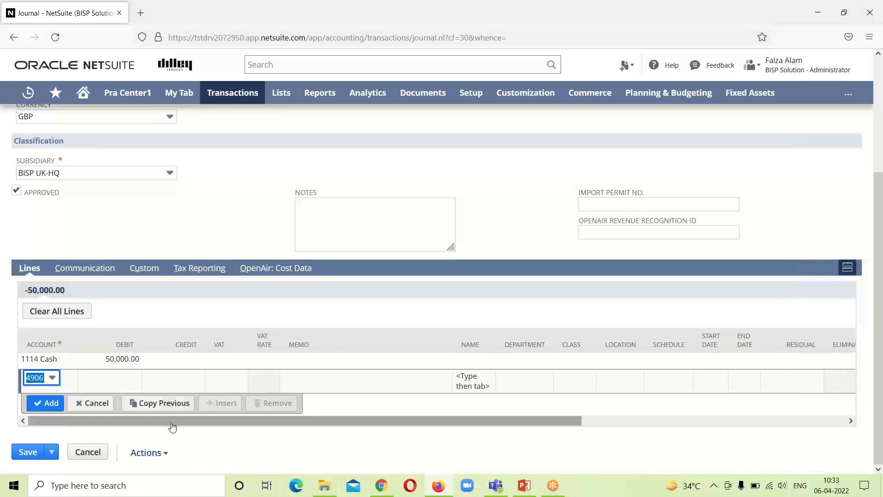
# Step: Credit the Sales line with 50,000, enter the memo "Goods sold for cash" and add the line
pyautogui.click(176, 374)
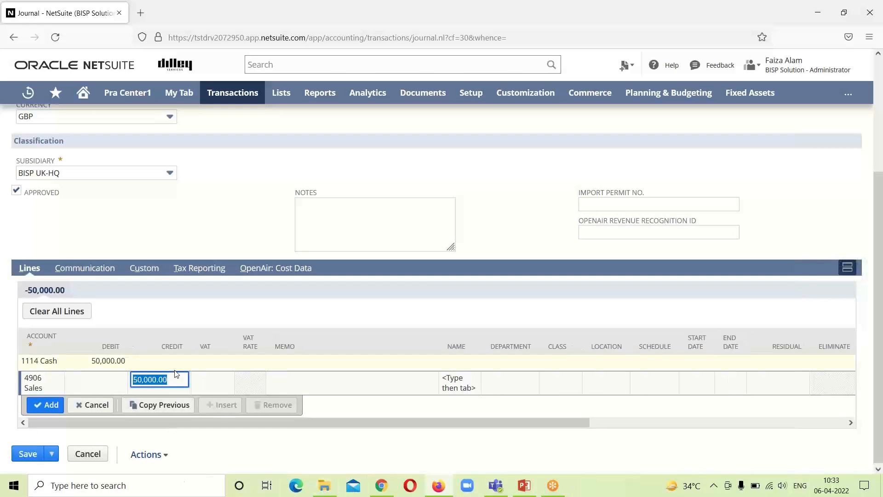
pyautogui.click(283, 384)
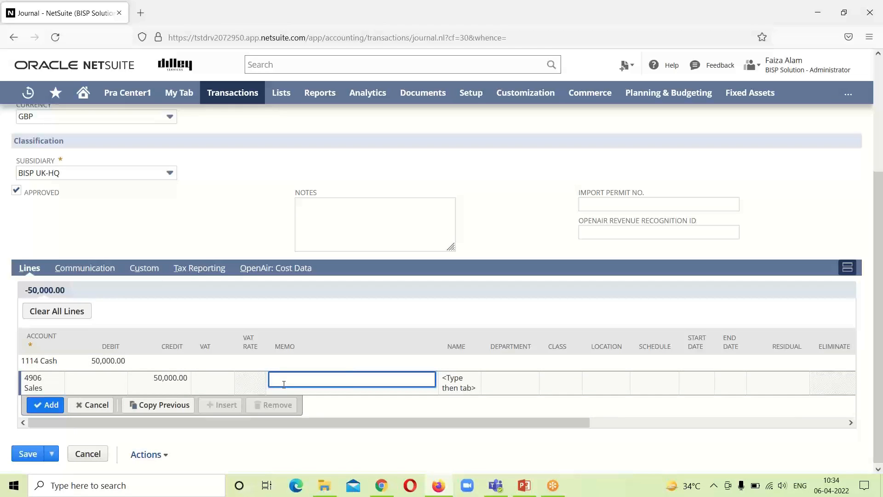
pyautogui.write('Goods sold for cash')
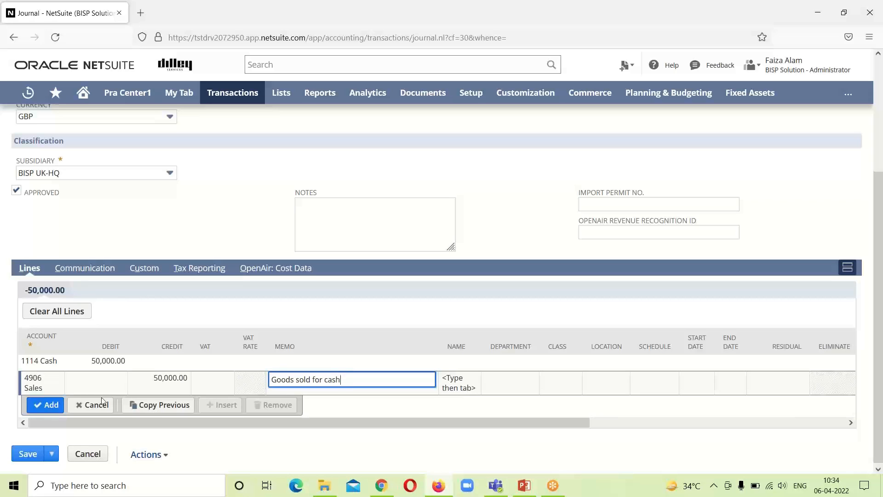
pyautogui.click(34, 404)
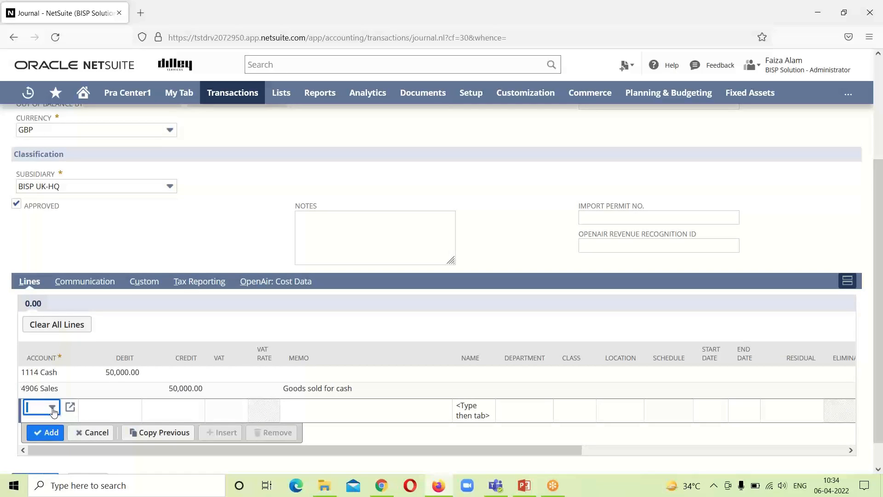
# Step: Add a journal line for the 2196 Salaries account with a debit of 40,000
pyautogui.click(52, 408)
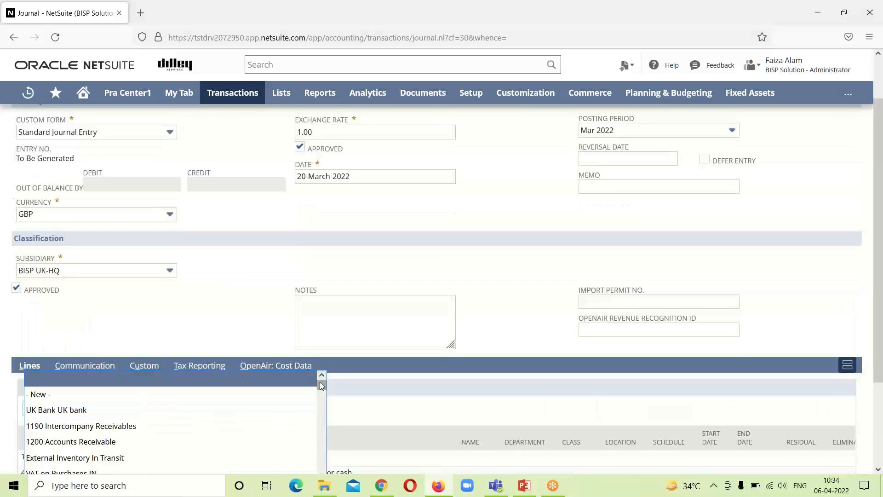
pyautogui.moveTo(321, 385); pyautogui.dragTo(321, 401)
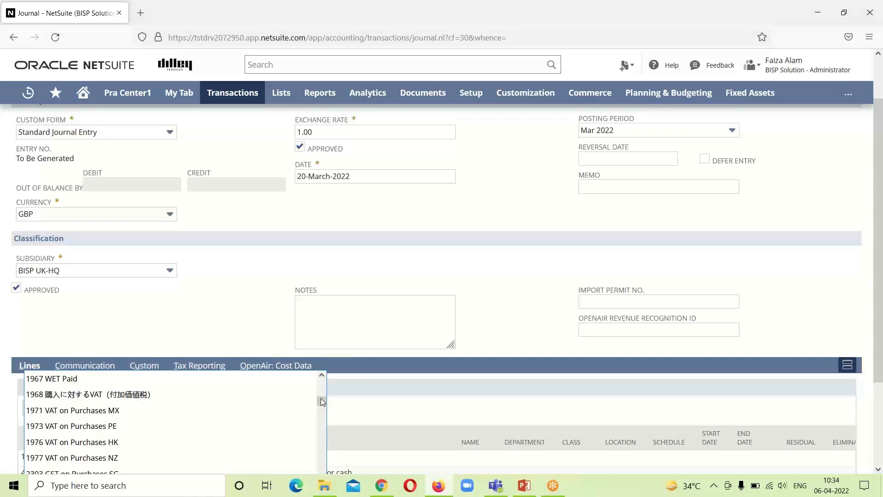
pyautogui.write('219')
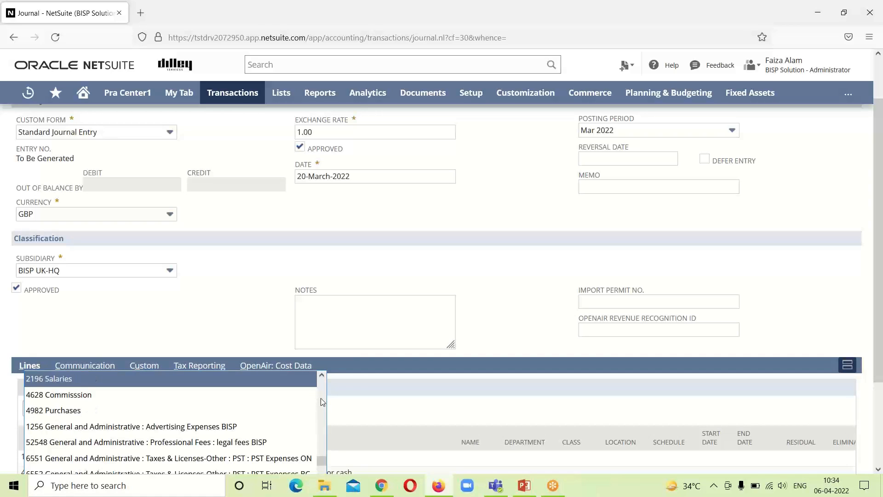
pyautogui.click(251, 383)
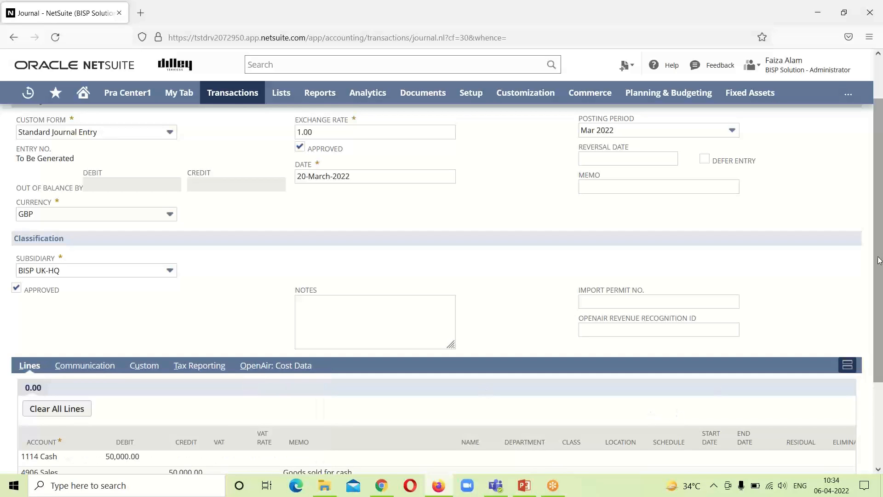
pyautogui.moveTo(879, 269); pyautogui.dragTo(878, 345)
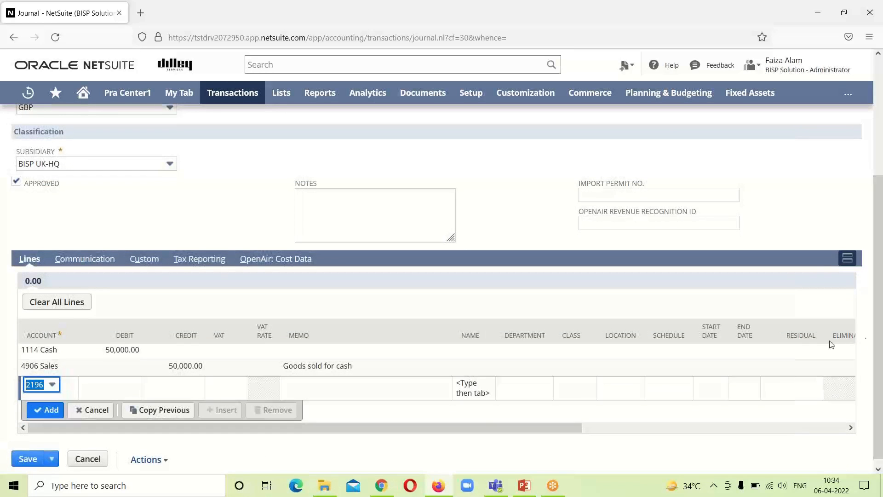
pyautogui.click(119, 389)
pyautogui.write('40000')
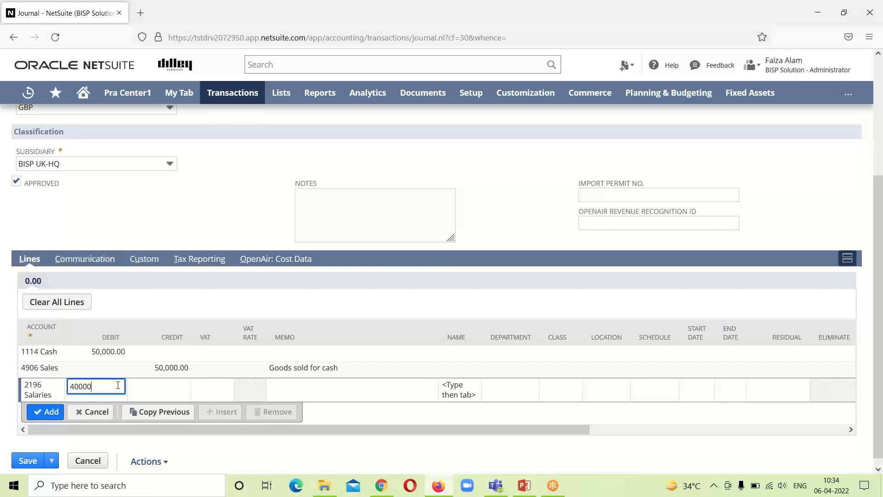
pyautogui.click(43, 412)
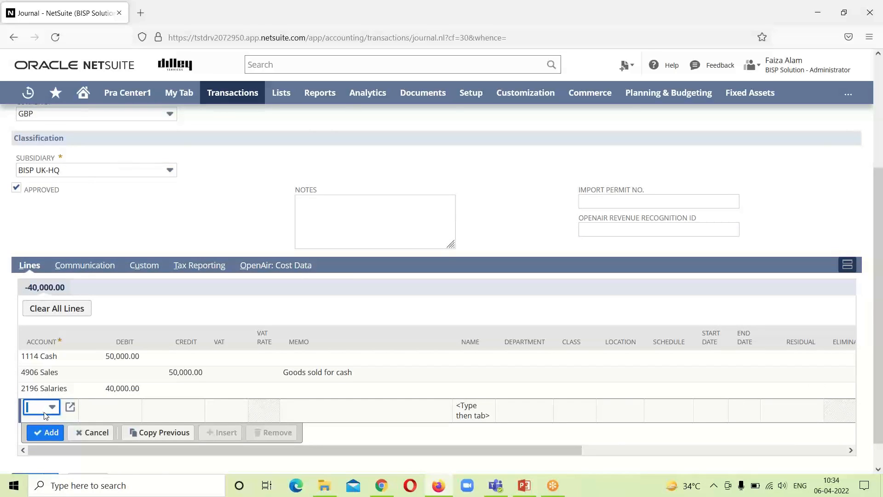
# Step: Add a journal line for the 1256 General and Administrative : Advertising Expenses BISP account with a debit of 12,000
pyautogui.click(52, 407)
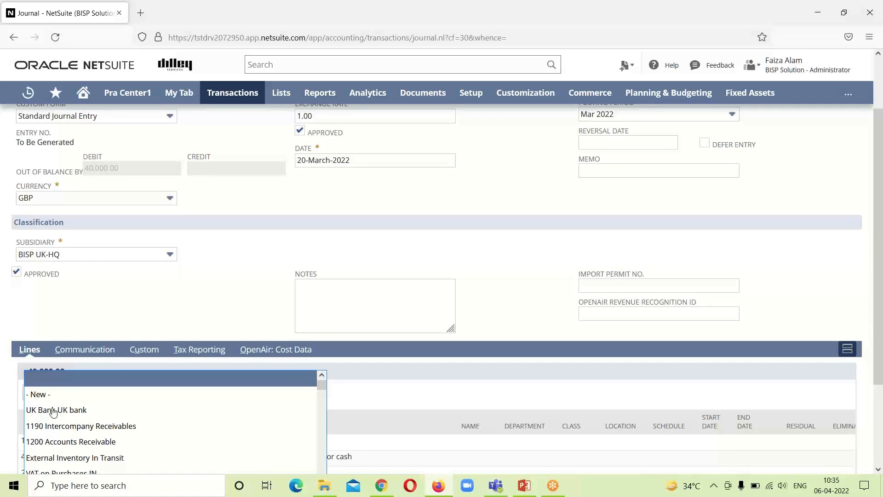
pyautogui.write('a')
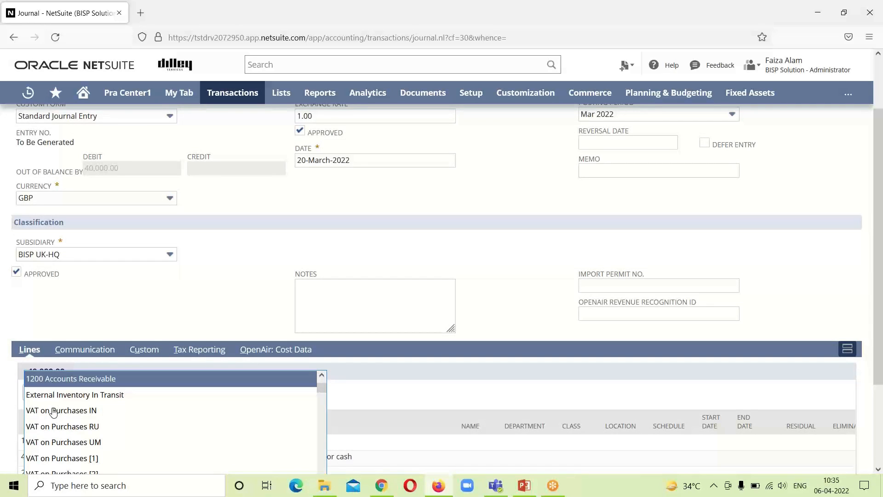
pyautogui.write('d')
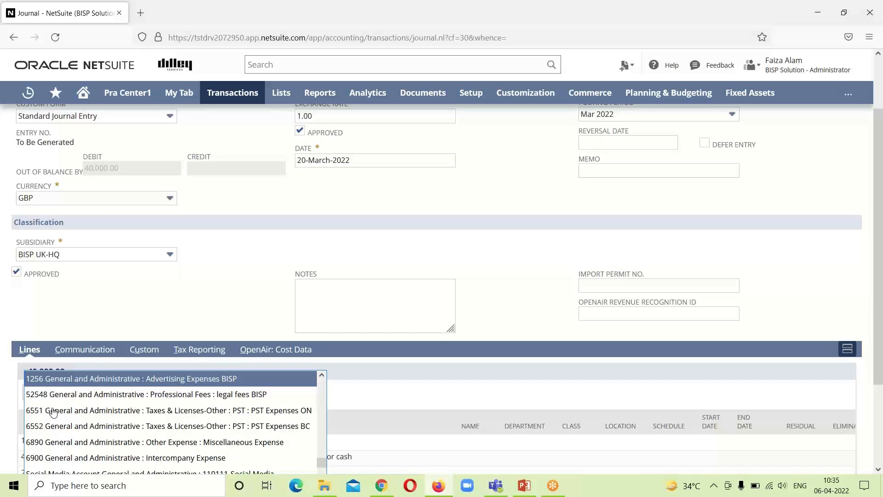
pyautogui.click(248, 388)
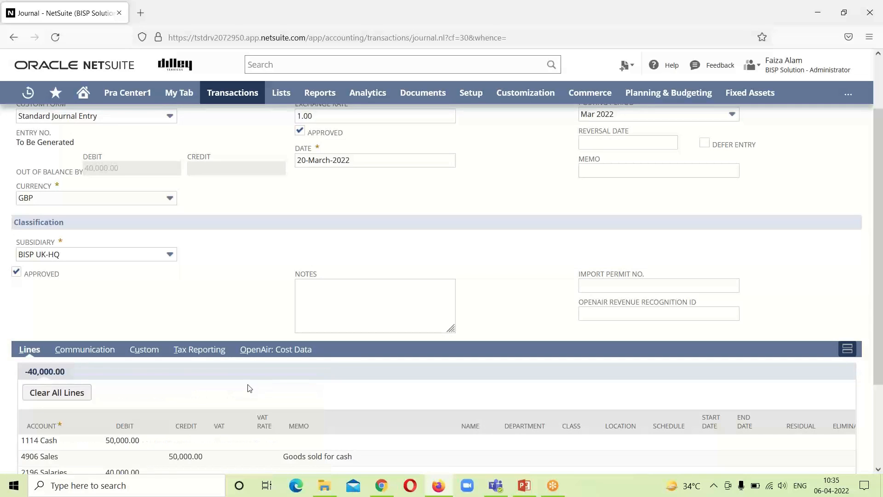
pyautogui.scroll(-1, 875, 322)
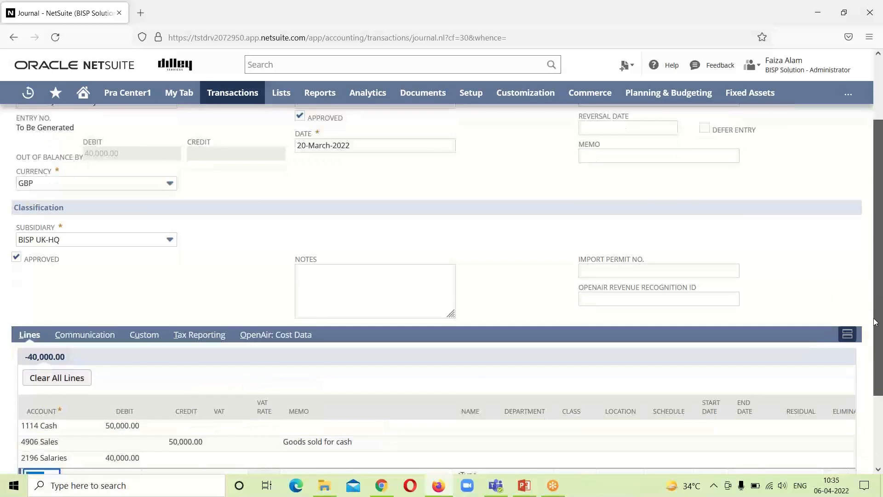
pyautogui.scroll(-3, 876, 322)
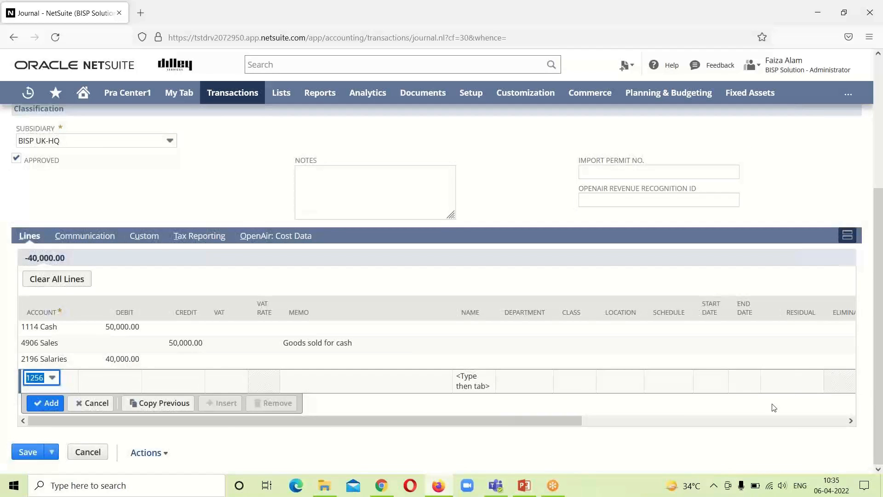
pyautogui.click(134, 379)
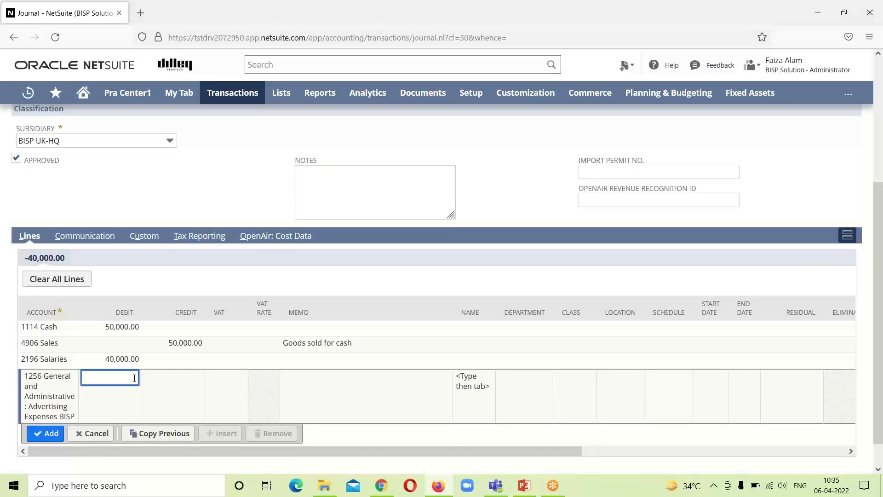
pyautogui.write('12000')
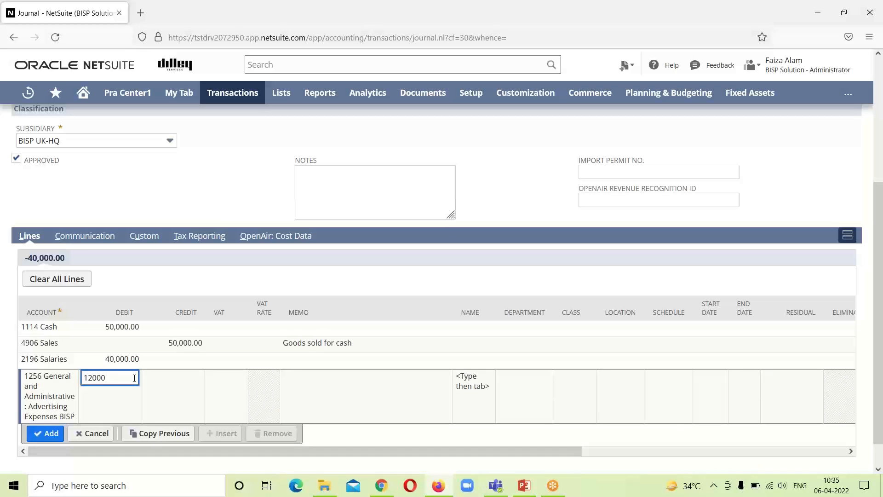
pyautogui.click(48, 433)
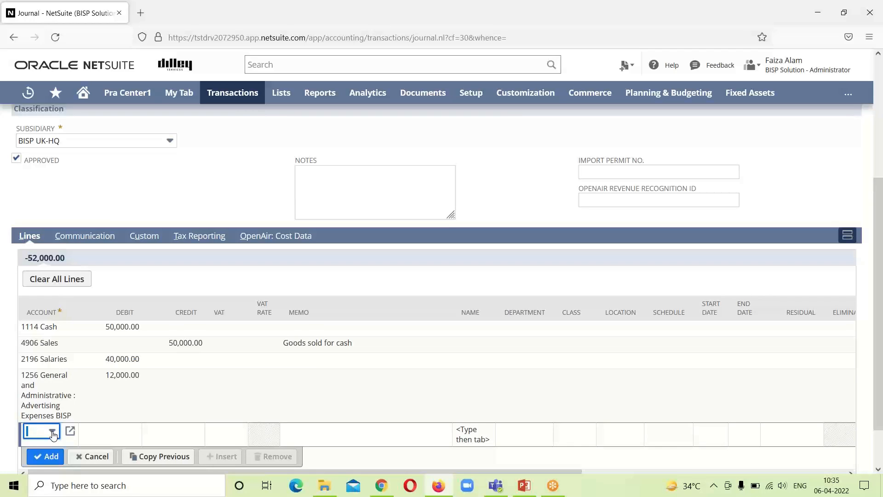
# Step: Add a journal line for the 4628 Commisssion account with a debit of 10,000
pyautogui.write('4628')
pyautogui.click(104, 434)
pyautogui.click(111, 434)
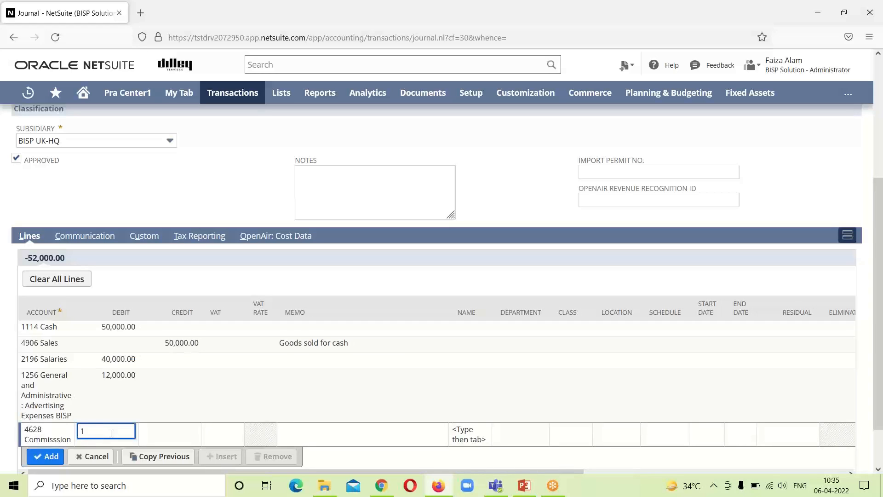
pyautogui.write('10000')
pyautogui.click(48, 458)
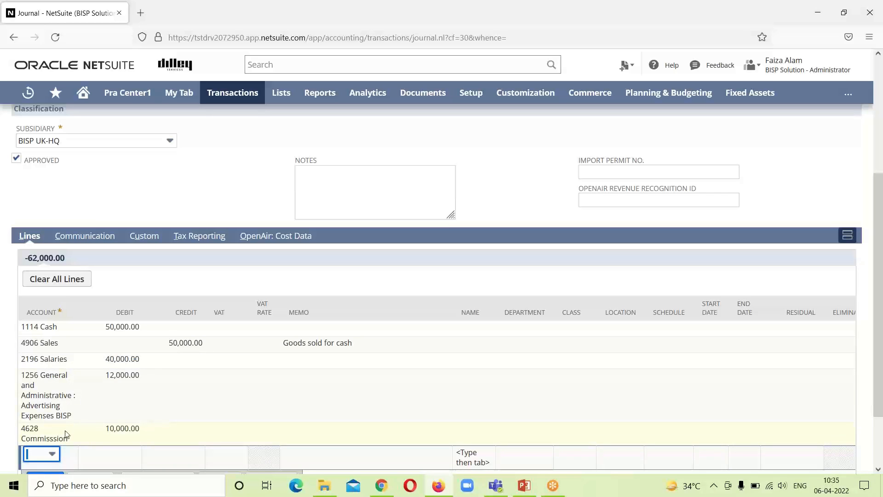
# Step: Add another journal line for the 1114 Cash account below the 4628 Commisssion line
pyautogui.click(53, 455)
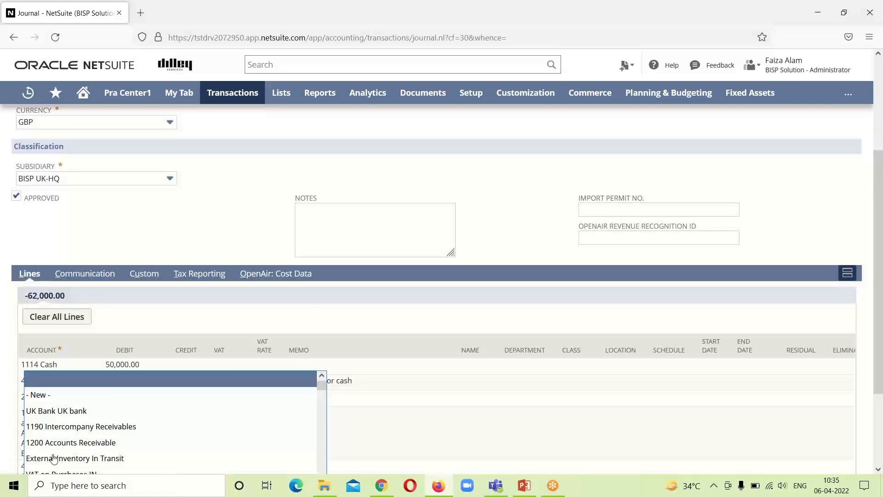
pyautogui.moveTo(324, 389); pyautogui.dragTo(324, 393)
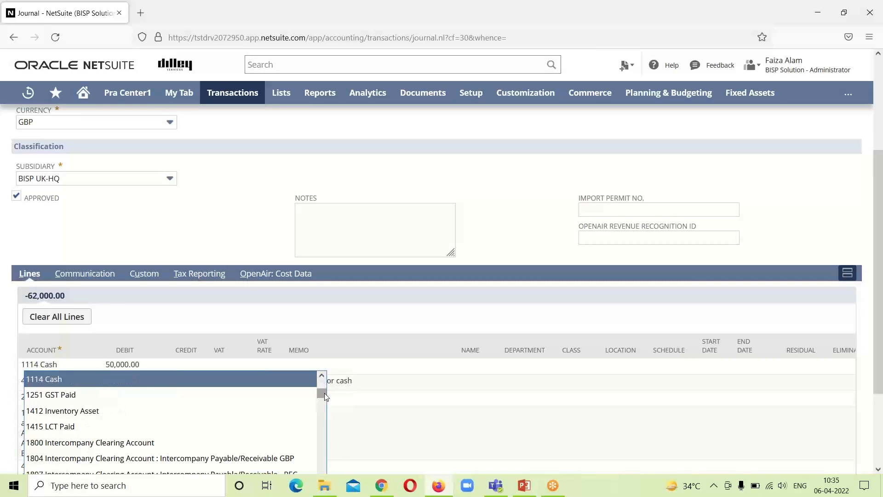
pyautogui.click(282, 379)
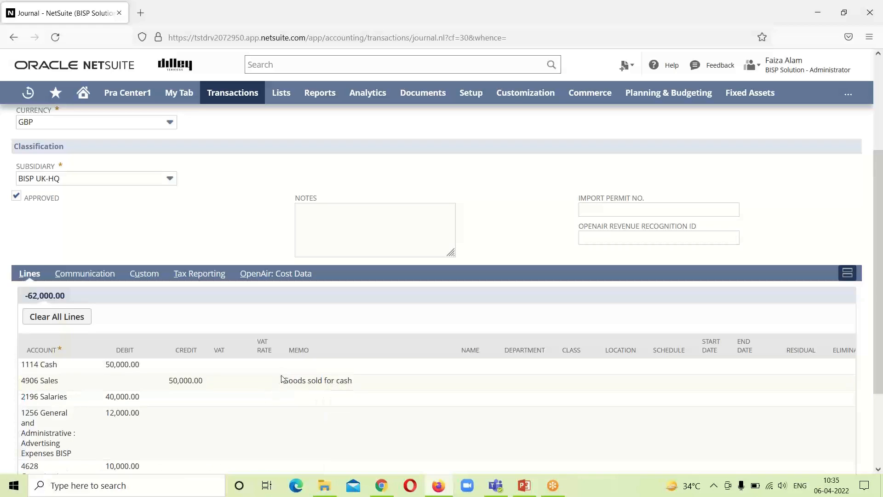
pyautogui.click(181, 468)
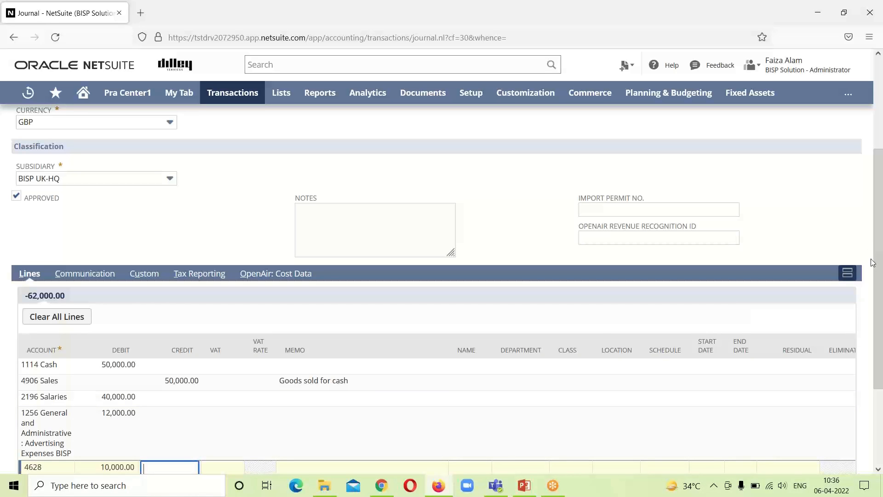
pyautogui.scroll(-3, 879, 216)
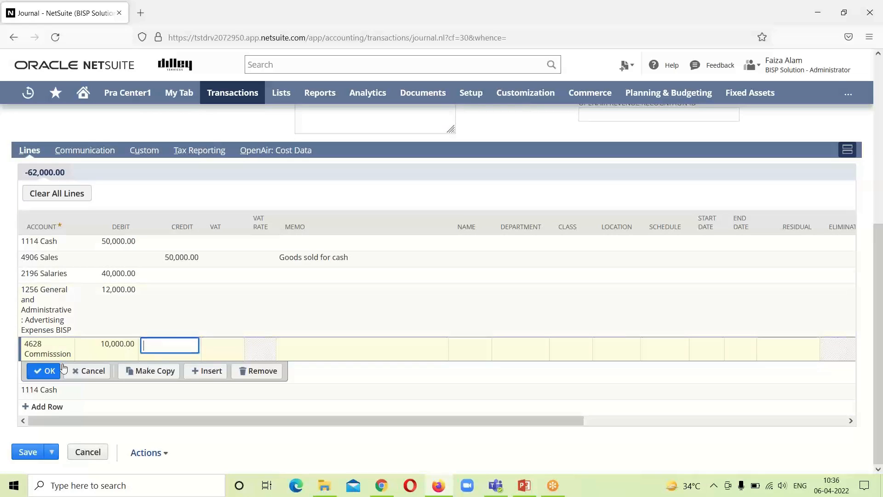
pyautogui.click(105, 349)
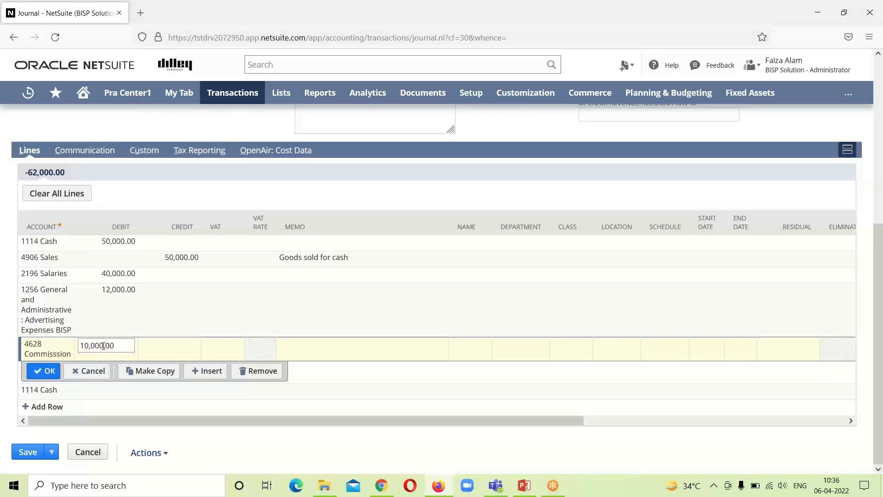
pyautogui.click(49, 374)
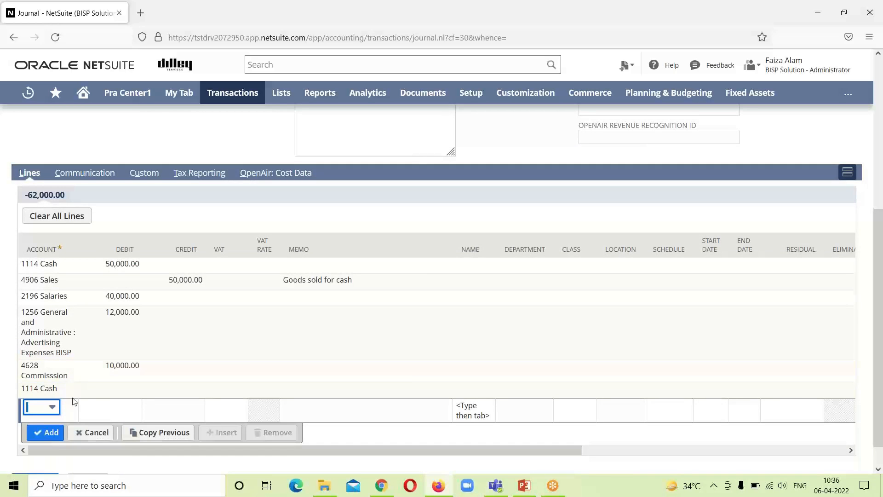
# Step: Credit the last 1114 Cash line with 62,000 and give it the memo "Expenses paid in cash"
pyautogui.click(170, 388)
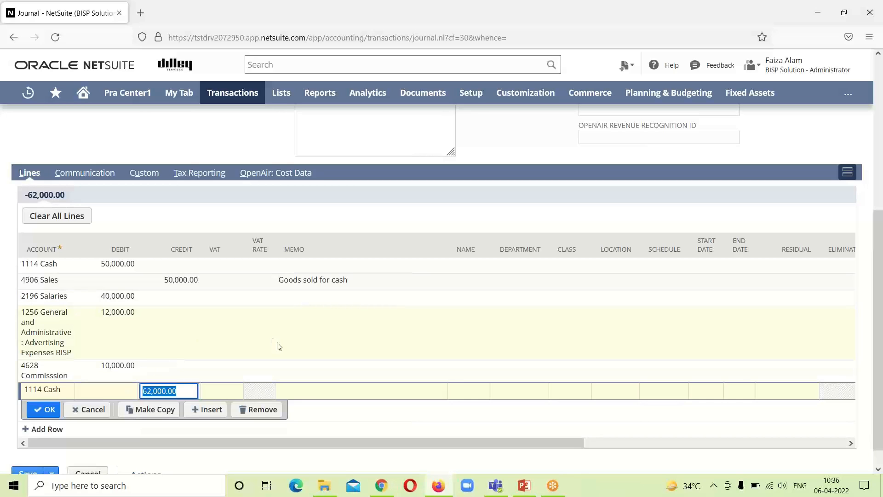
pyautogui.click(313, 389)
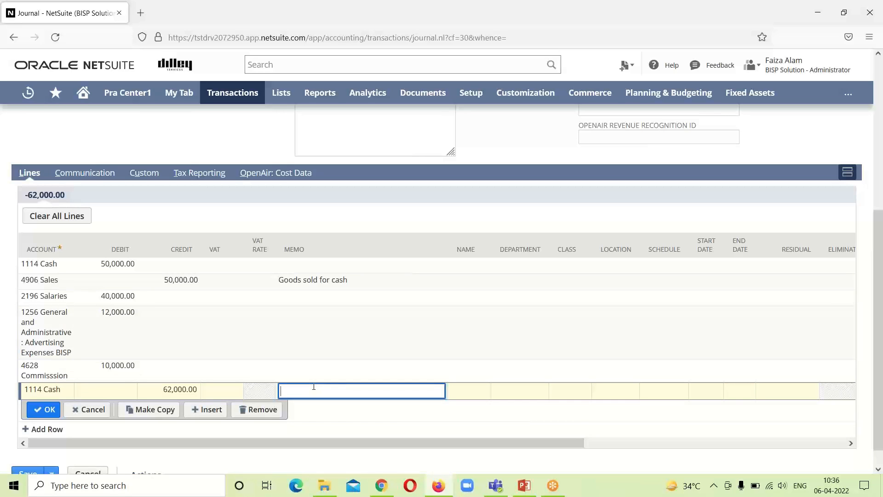
pyautogui.write('Expens')
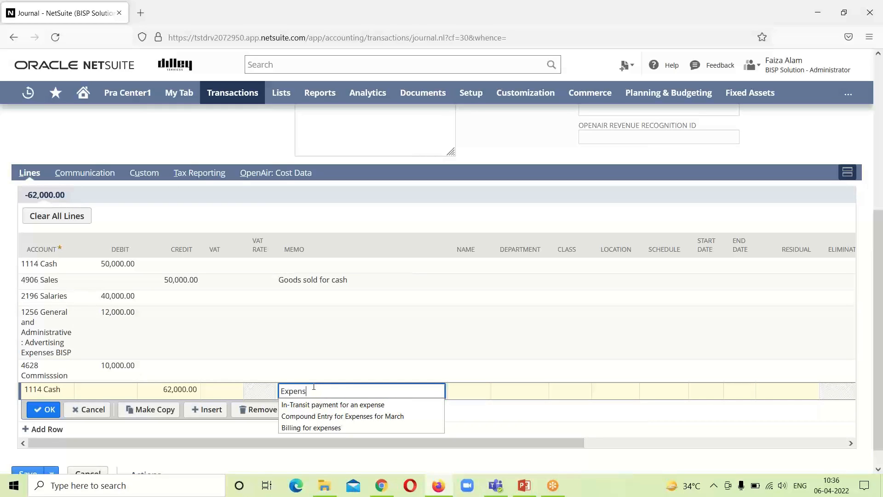
pyautogui.write('es pa')
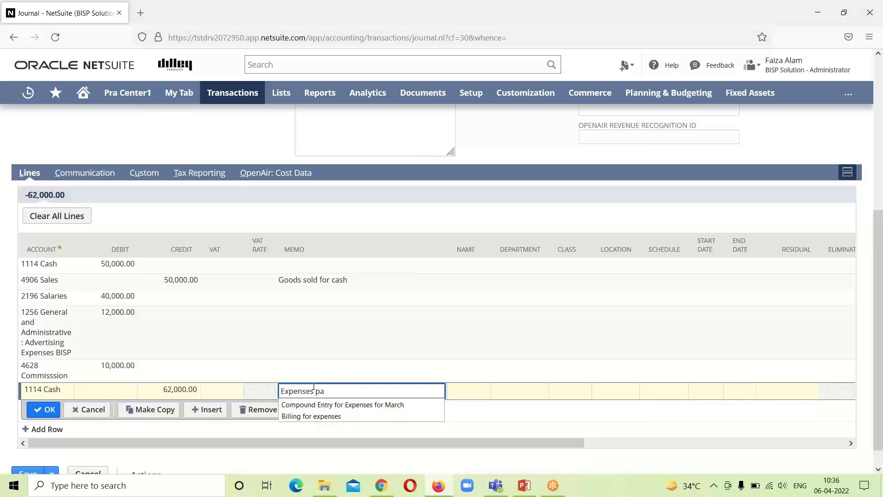
pyautogui.write('id i')
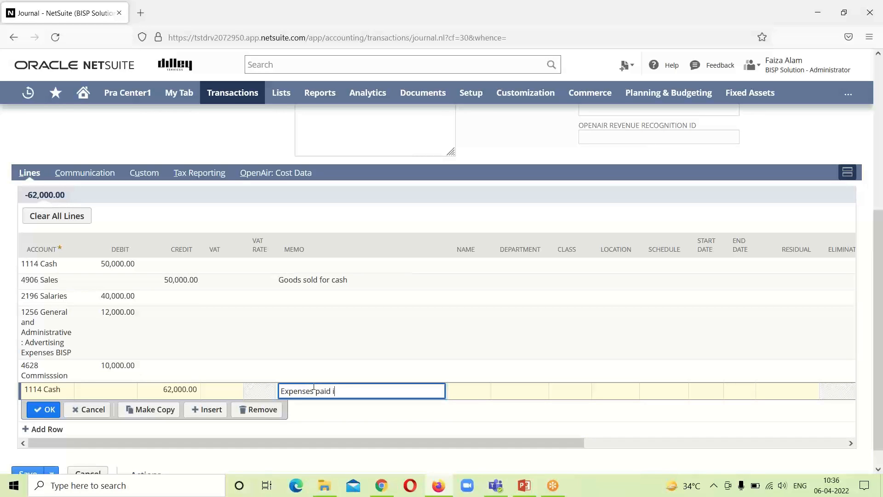
pyautogui.write('n cash')
pyautogui.click(40, 409)
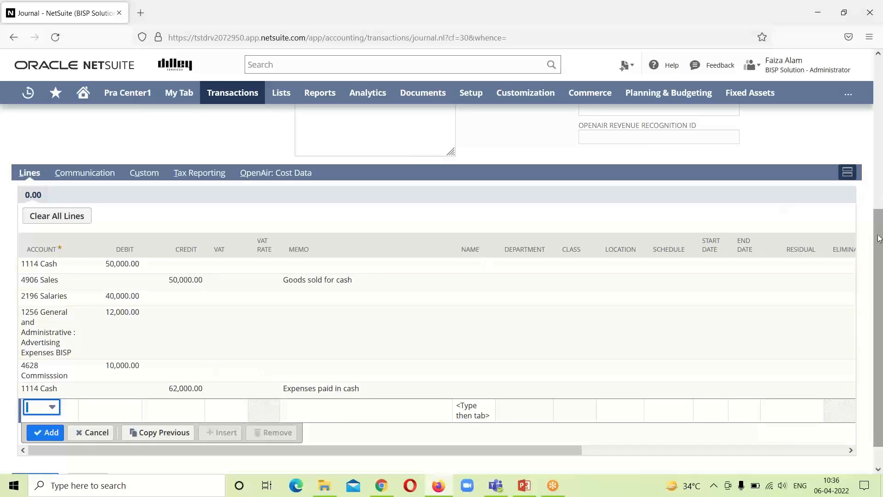
# Step: Save the journal entry and review the lines of the saved record
pyautogui.moveTo(879, 236); pyautogui.dragTo(873, 85)
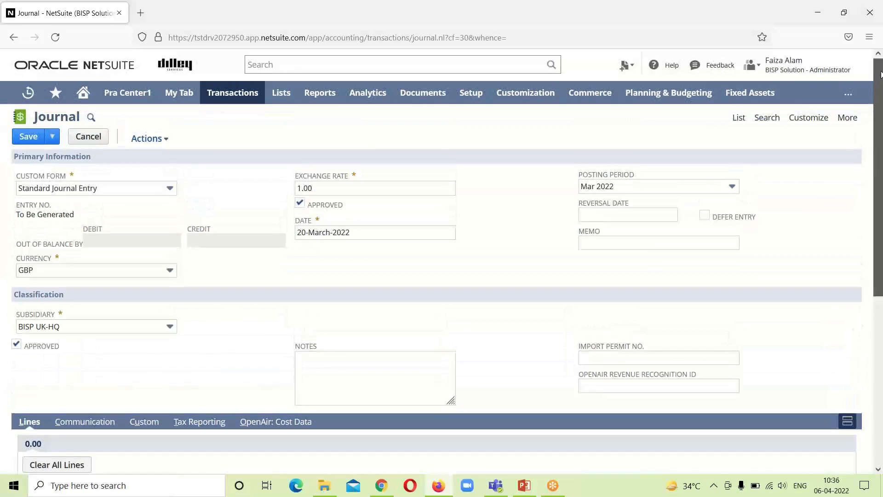
pyautogui.click(34, 136)
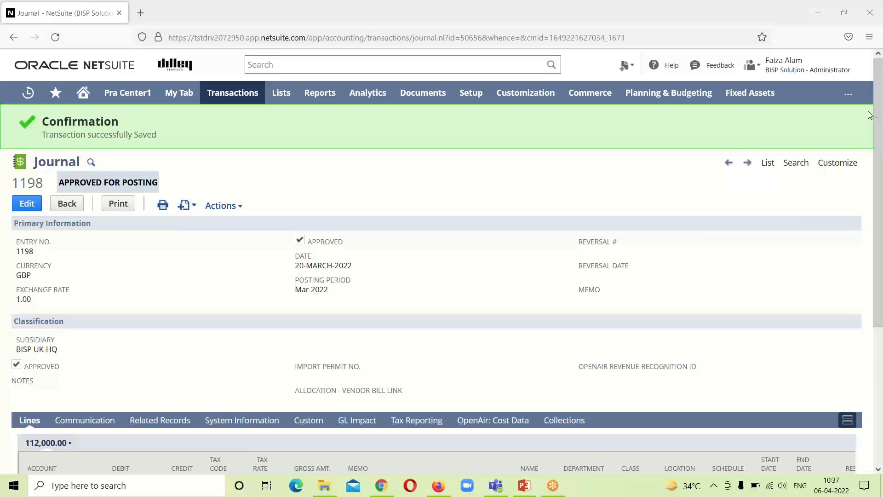
pyautogui.scroll(-1, 882, 179)
pyautogui.moveTo(881, 179); pyautogui.dragTo(881, 290)
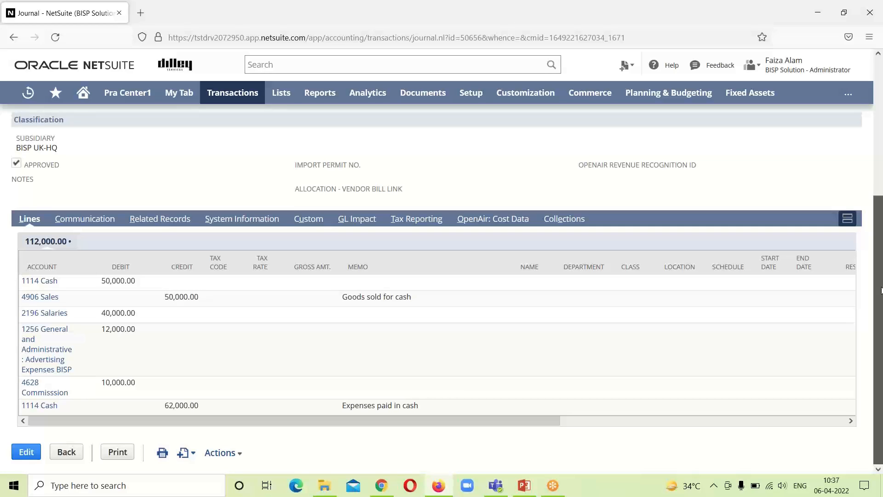
pyautogui.moveTo(881, 291); pyautogui.dragTo(881, 290)
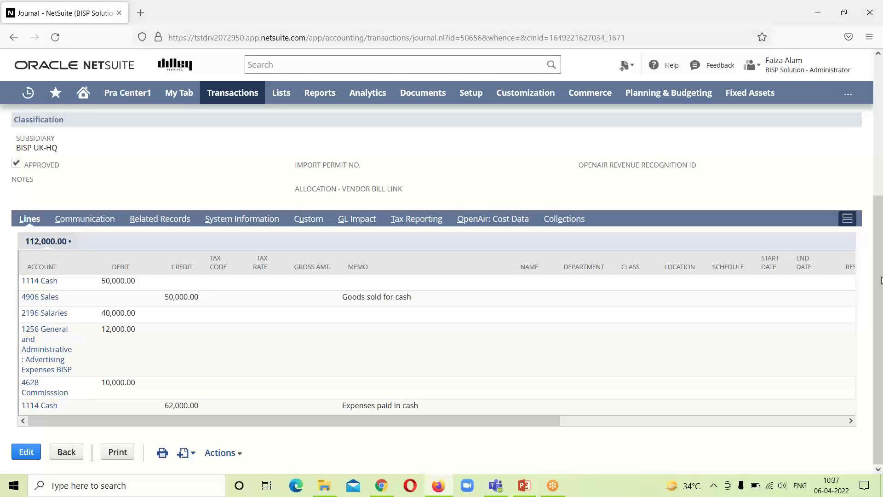
pyautogui.moveTo(877, 290); pyautogui.dragTo(879, 141)
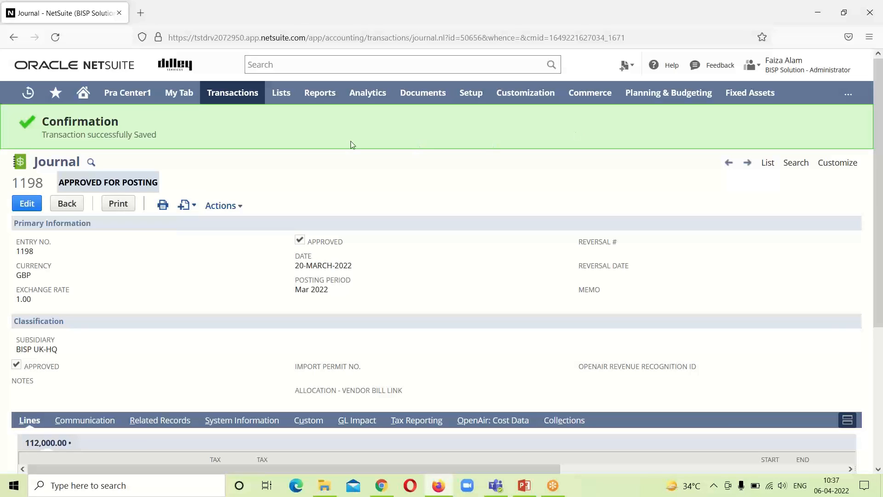
# Step: Open the General Ledger financial report
pyautogui.moveTo(240, 96)
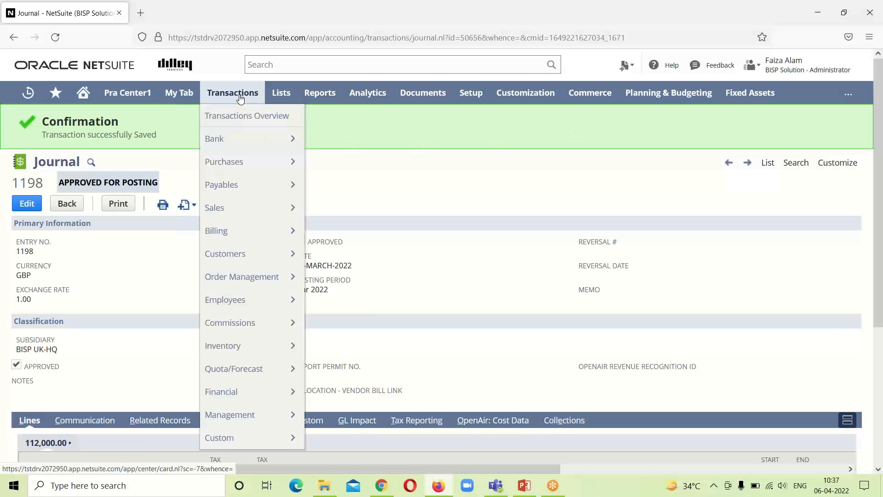
pyautogui.moveTo(286, 298)
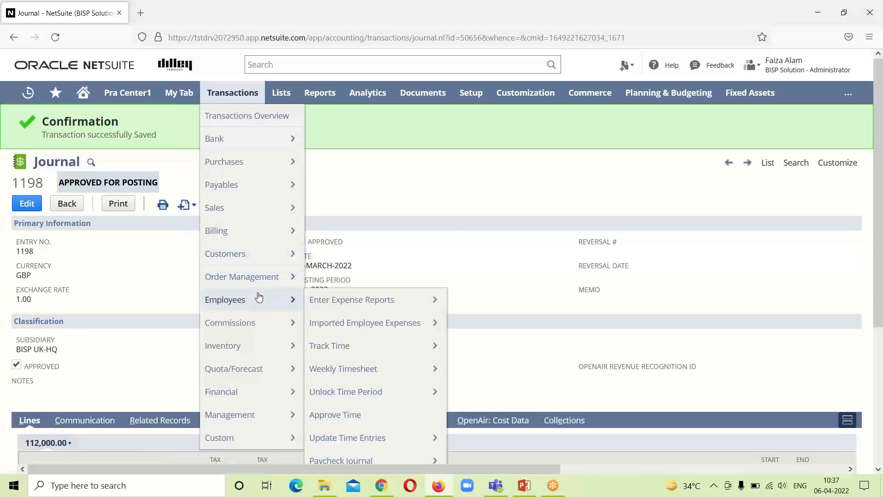
pyautogui.moveTo(335, 99)
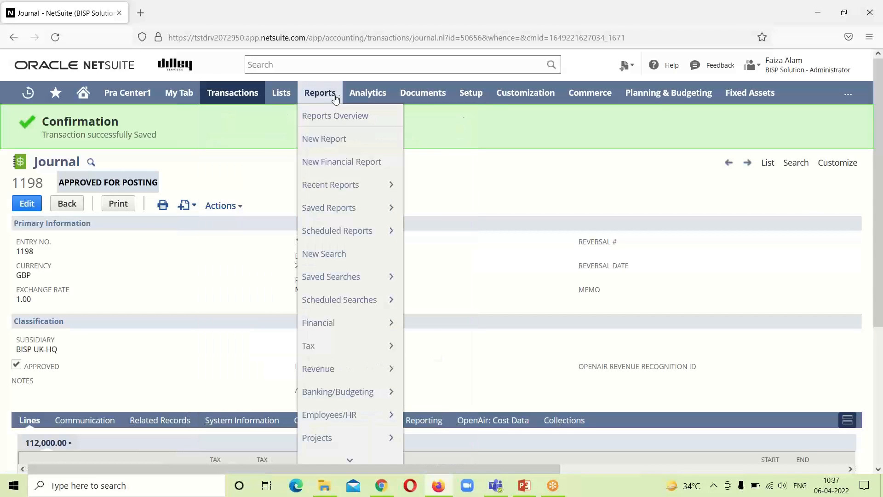
pyautogui.moveTo(369, 336)
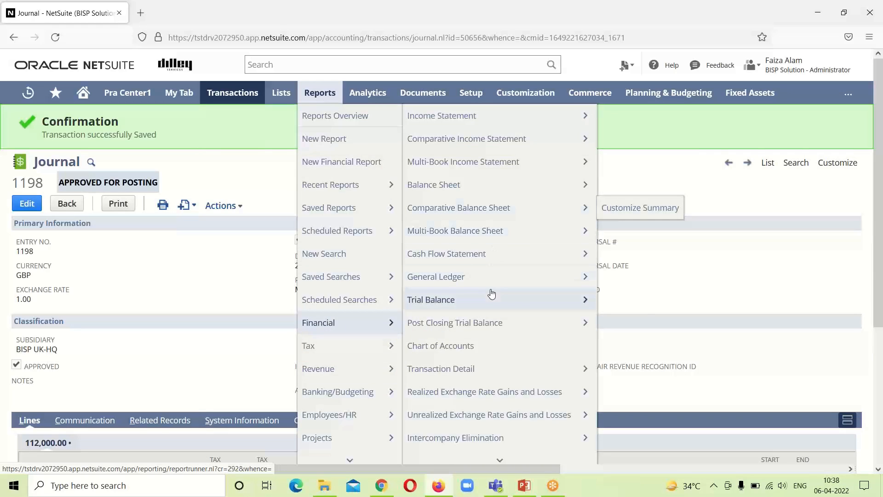
pyautogui.click(510, 274)
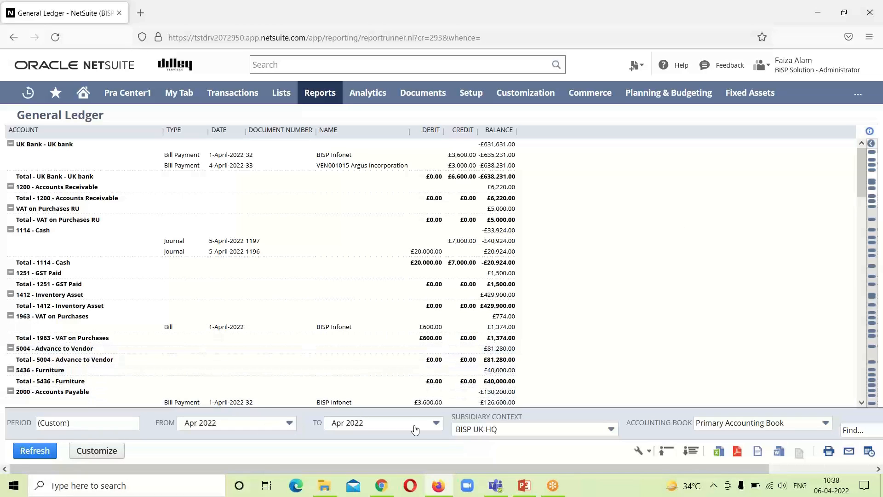
pyautogui.click(435, 423)
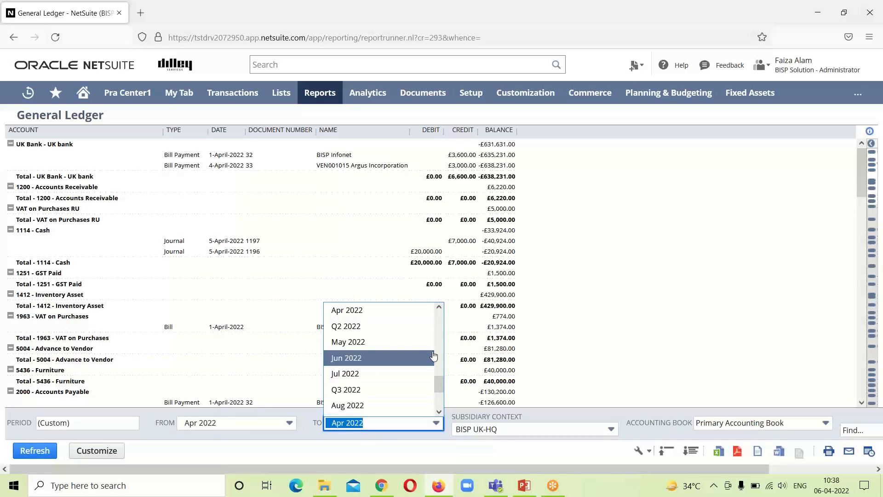
pyautogui.moveTo(440, 391); pyautogui.dragTo(436, 373)
pyautogui.click(407, 377)
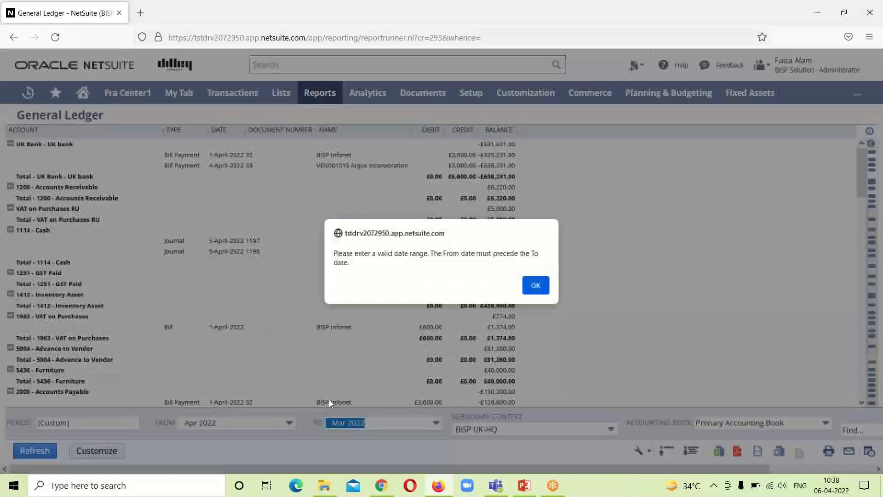
pyautogui.click(535, 286)
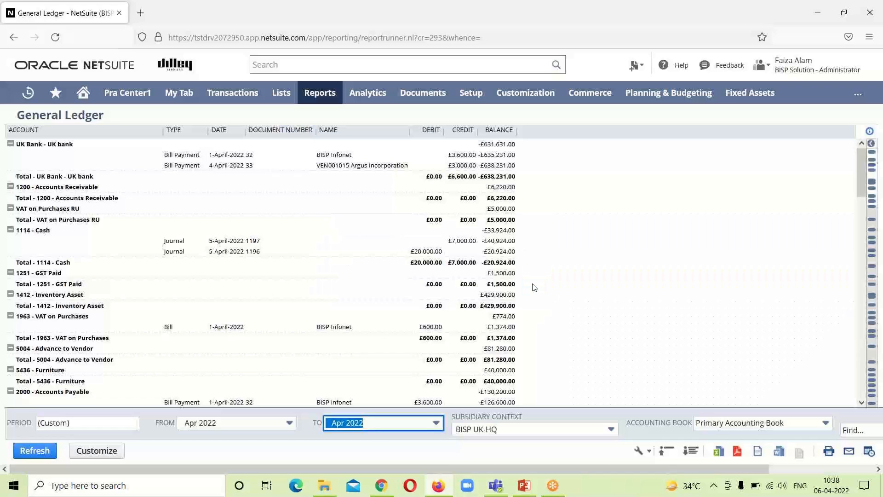
# Step: Set the General Ledger's from and to periods both to Mar 2022 and refresh the report
pyautogui.click(291, 423)
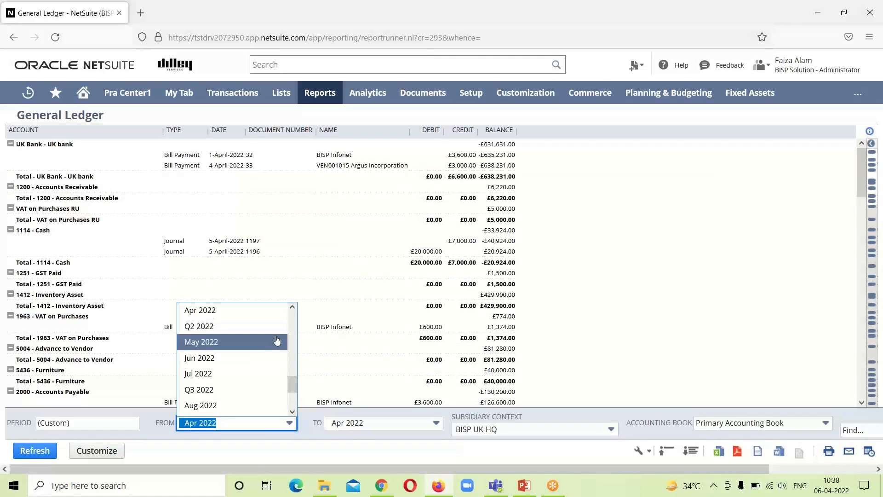
pyautogui.moveTo(290, 385); pyautogui.dragTo(289, 375)
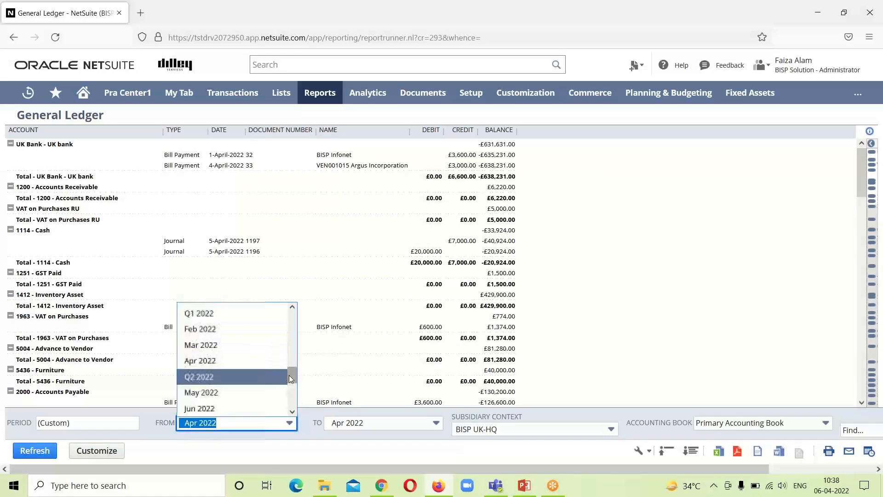
pyautogui.click(269, 345)
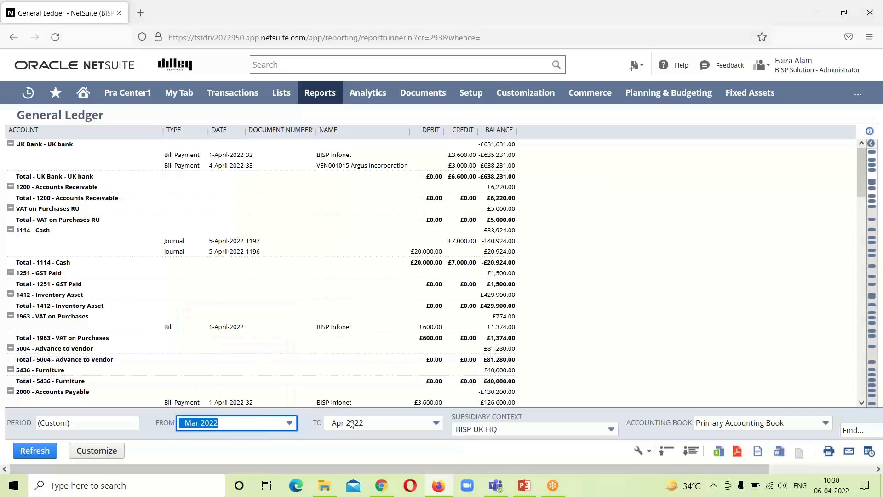
pyautogui.click(435, 423)
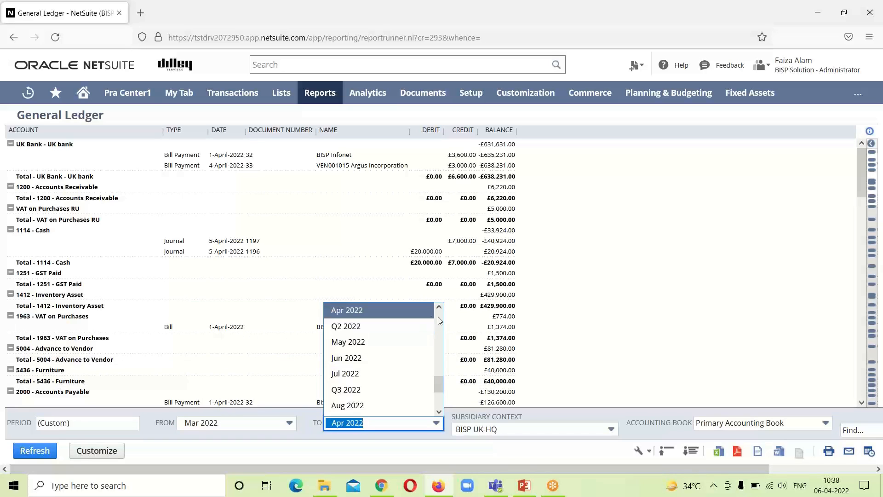
pyautogui.moveTo(443, 391); pyautogui.dragTo(443, 379)
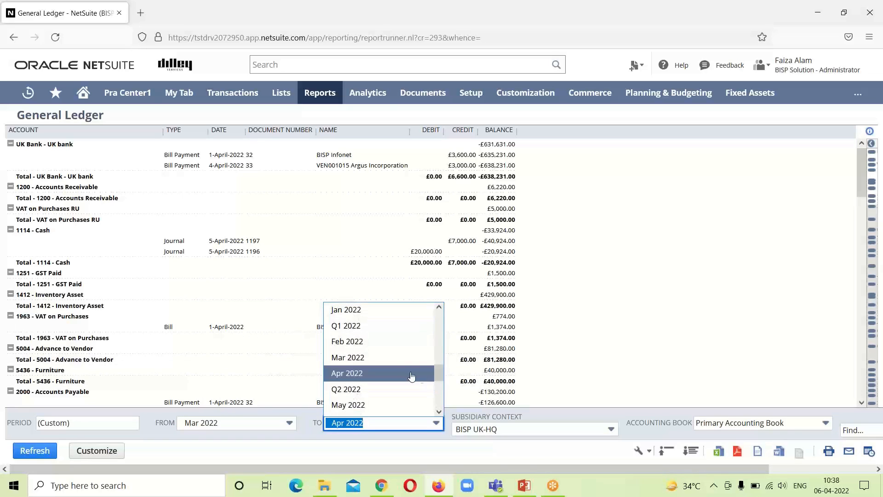
pyautogui.click(411, 356)
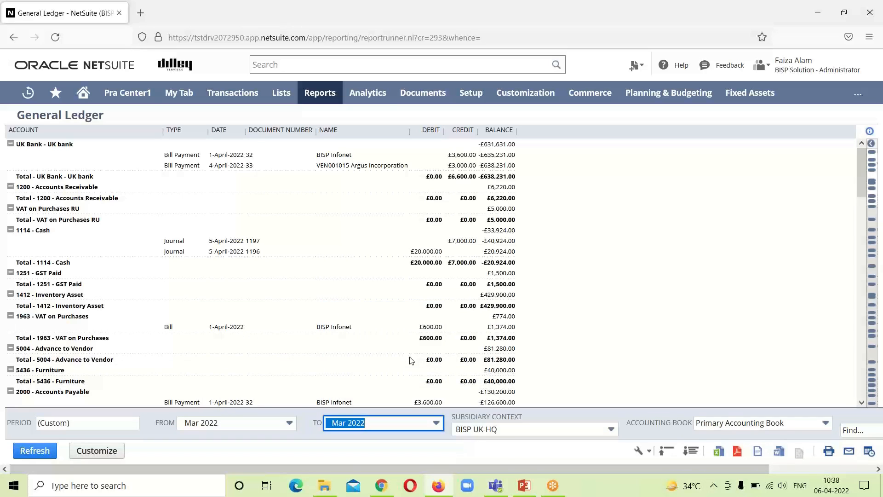
pyautogui.click(38, 451)
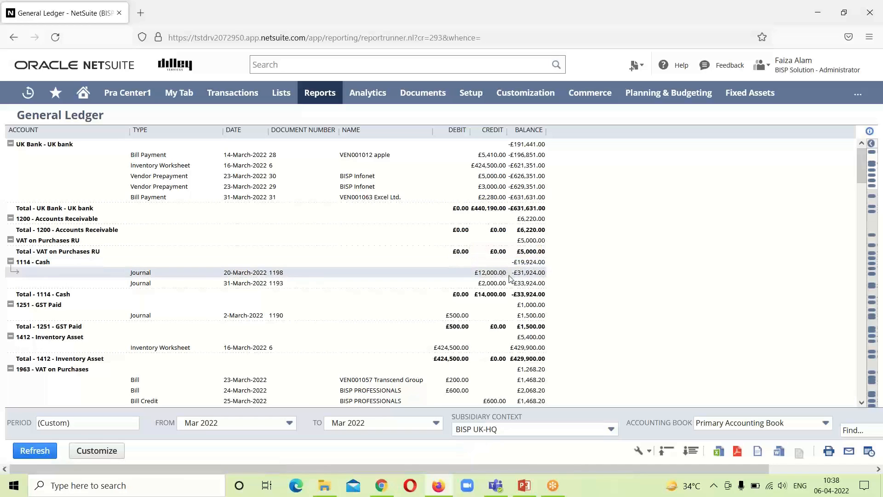
# Step: Review the 20 March 2022 journal entry behind the 1114 Cash posting and return to the General Ledger
pyautogui.click(537, 274)
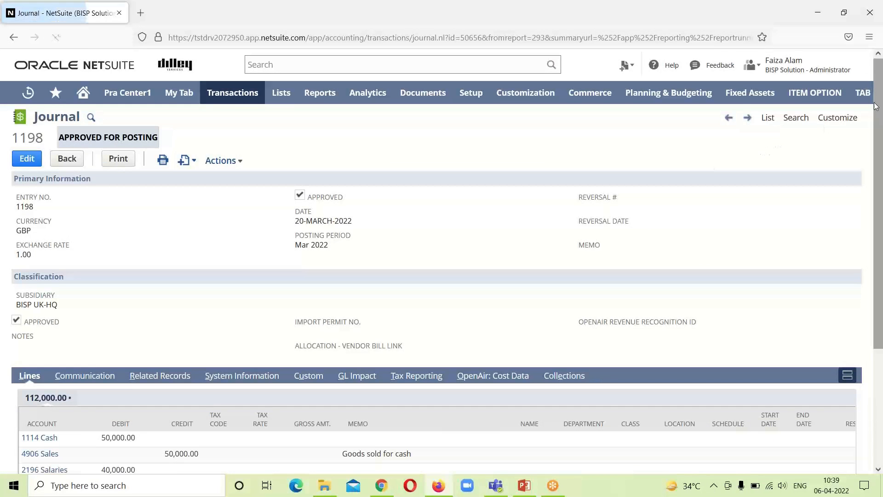
pyautogui.moveTo(877, 112); pyautogui.dragTo(882, 217)
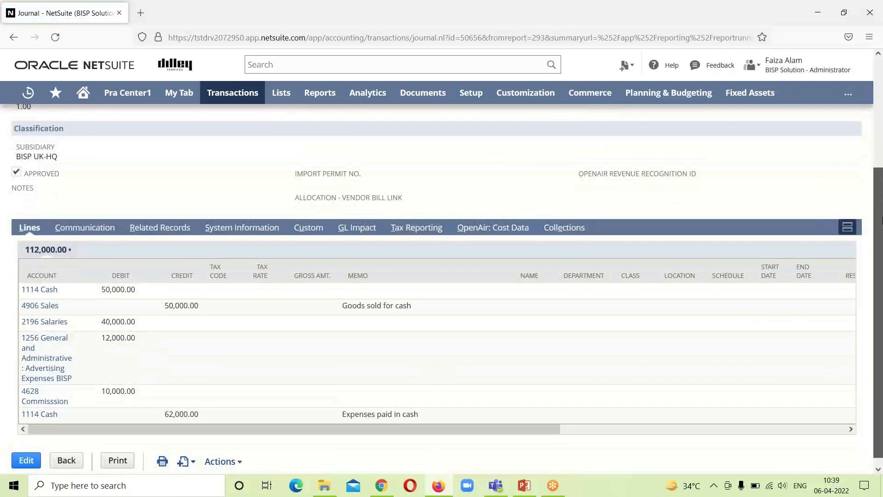
pyautogui.scroll(3, 621, 117)
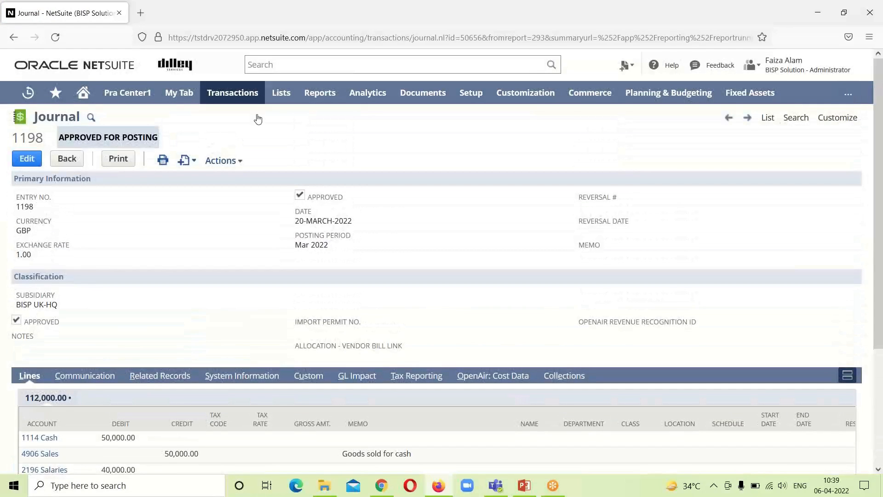
pyautogui.click(13, 38)
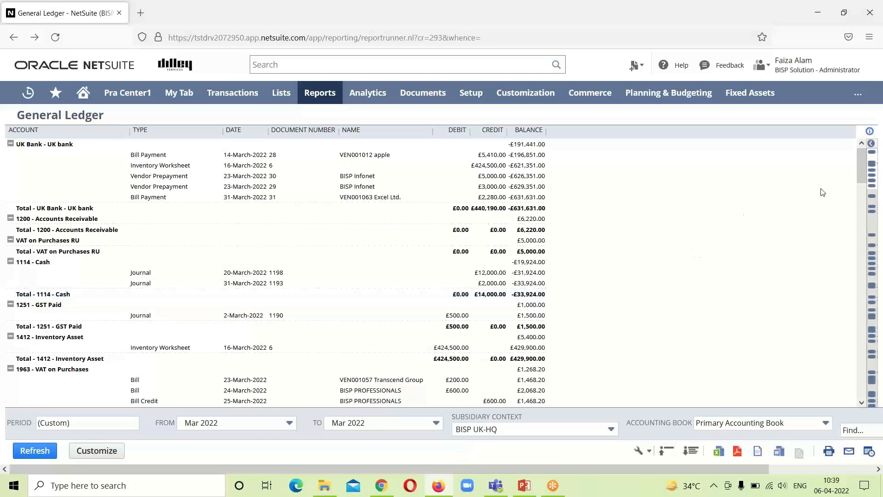
# Step: Examine the General Ledger postings for 4906 Sales, 2196 Salaries, 4628 Commisssion and 1256 Advertising Expenses BISP
pyautogui.moveTo(858, 171); pyautogui.dragTo(857, 289)
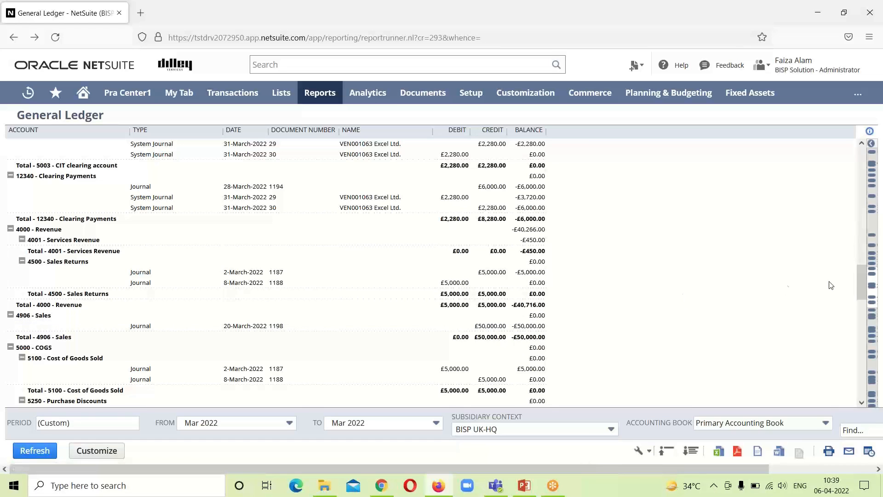
pyautogui.moveTo(863, 280); pyautogui.dragTo(861, 306)
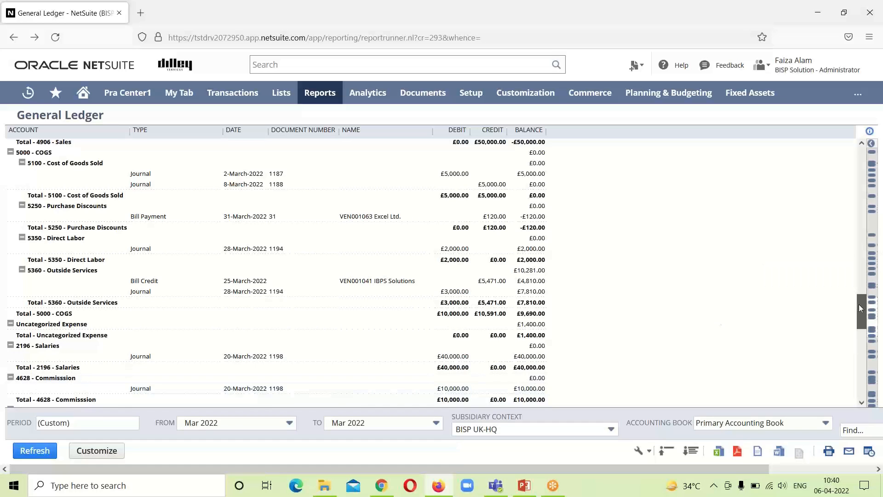
pyautogui.moveTo(859, 305); pyautogui.dragTo(864, 358)
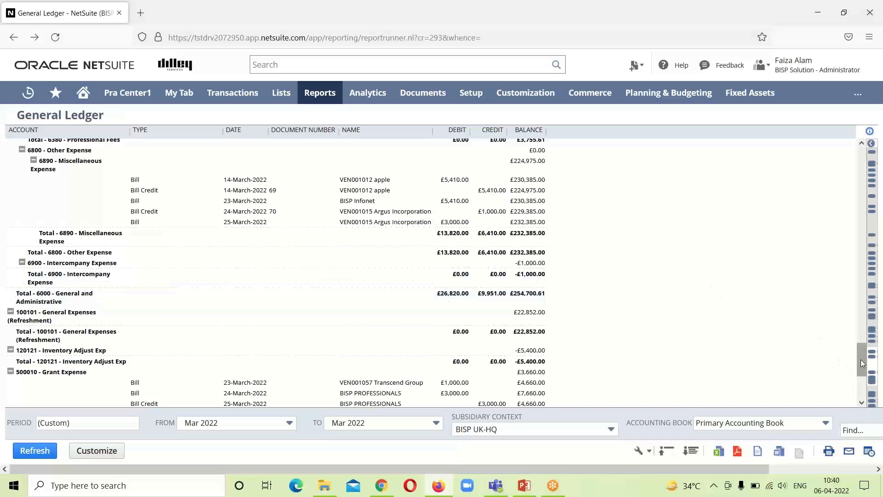
pyautogui.moveTo(861, 363); pyautogui.dragTo(854, 333)
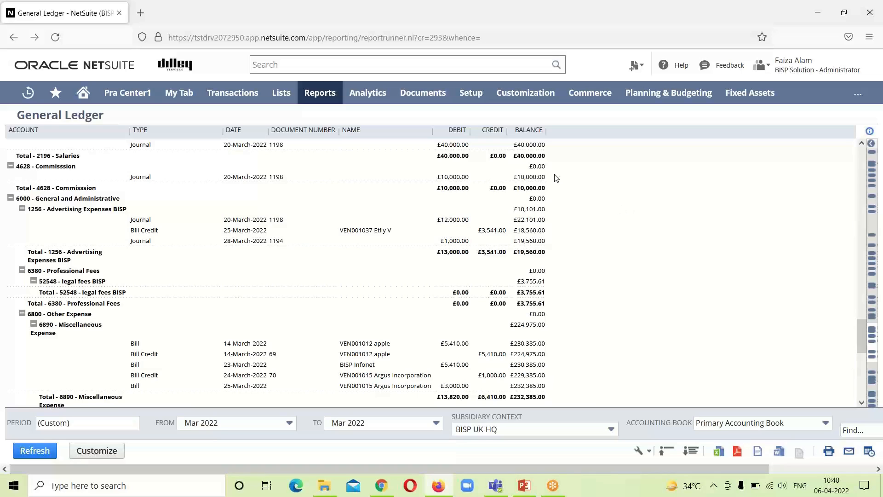
# Step: Open the Trial Balance report, check the account detail behind 1114 Cash, and return to the summary
pyautogui.moveTo(324, 95)
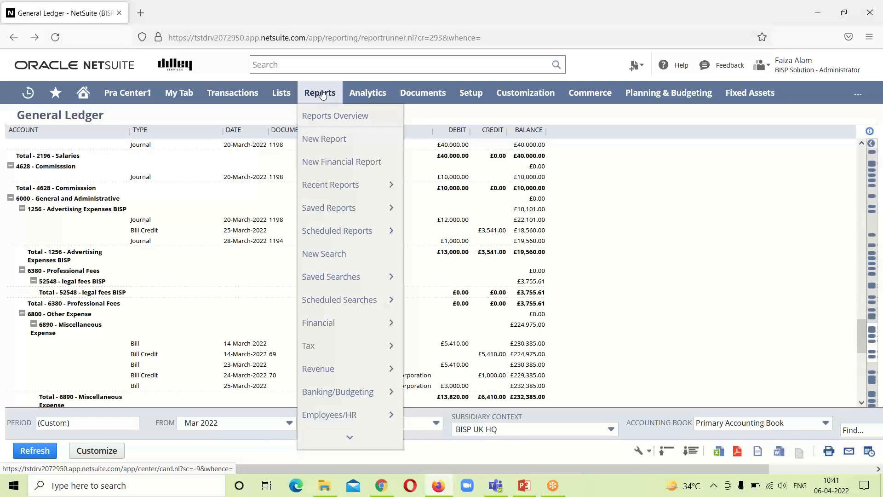
pyautogui.moveTo(379, 321)
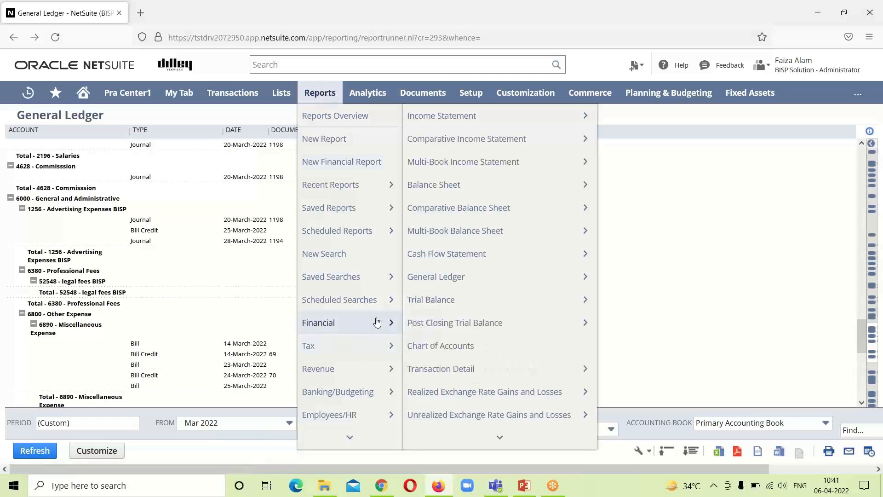
pyautogui.moveTo(492, 281)
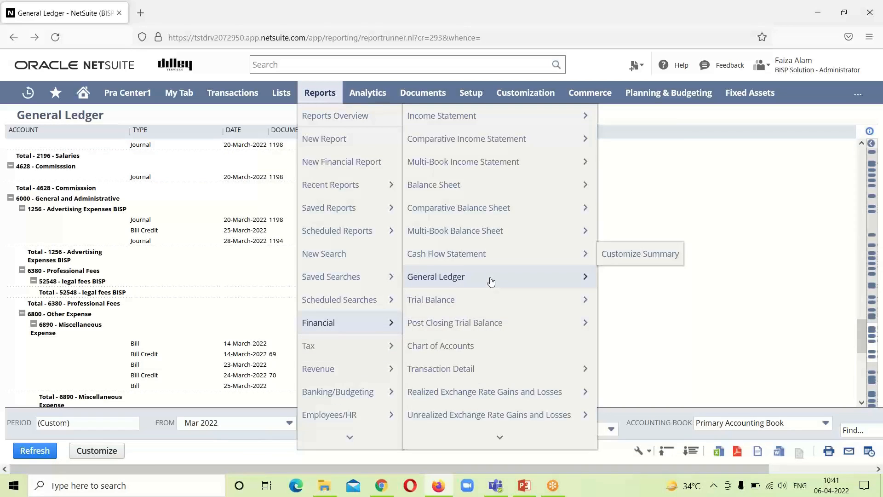
pyautogui.click(488, 303)
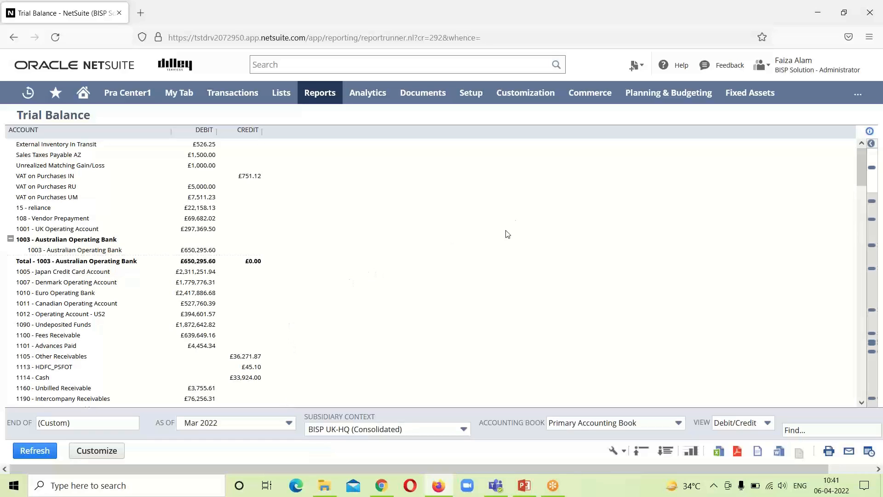
pyautogui.click(249, 378)
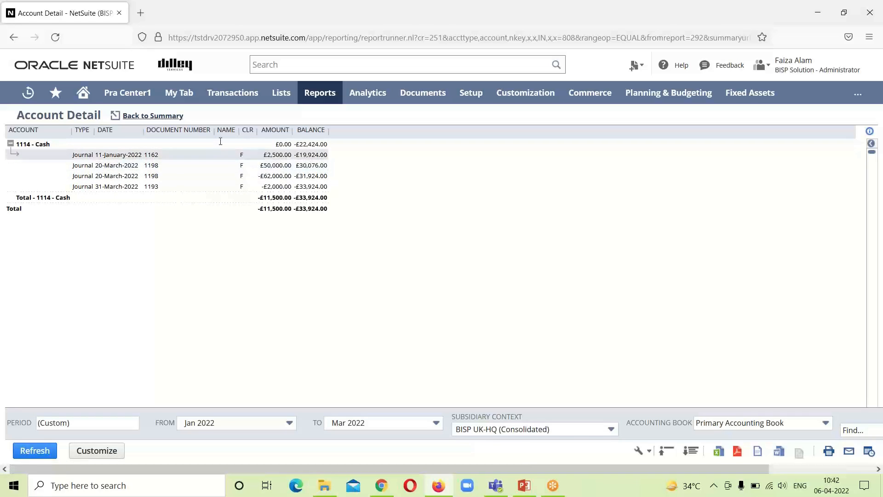
pyautogui.click(154, 117)
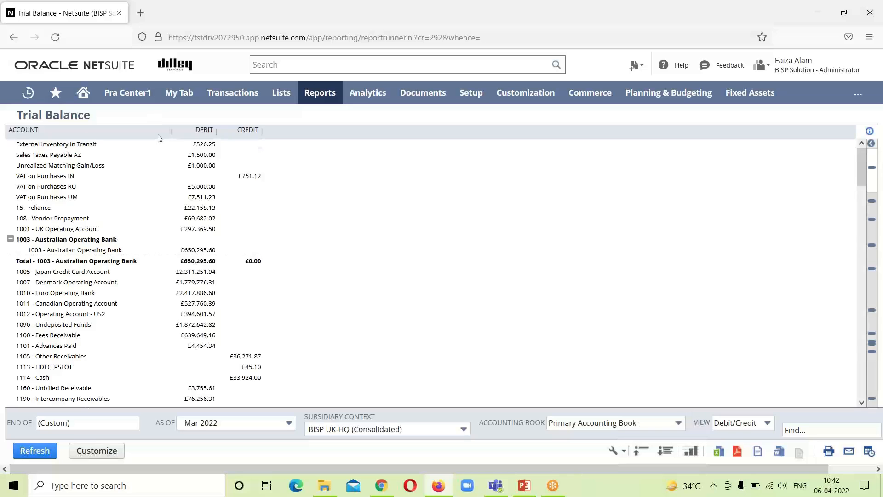
# Step: Check Salaries, Commisssion and Sales in the Trial Balance, and view the account detail of 1256 Advertising Expenses BISP
pyautogui.moveTo(861, 164); pyautogui.dragTo(854, 280)
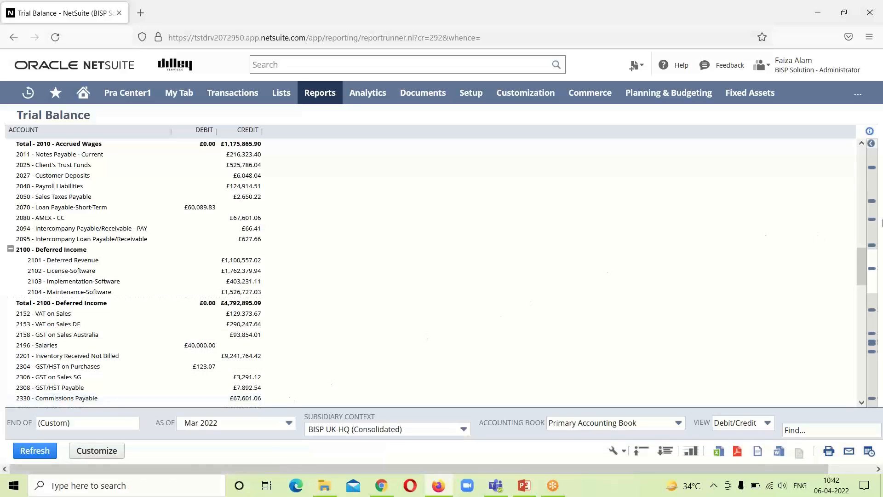
pyautogui.moveTo(862, 264); pyautogui.dragTo(862, 287)
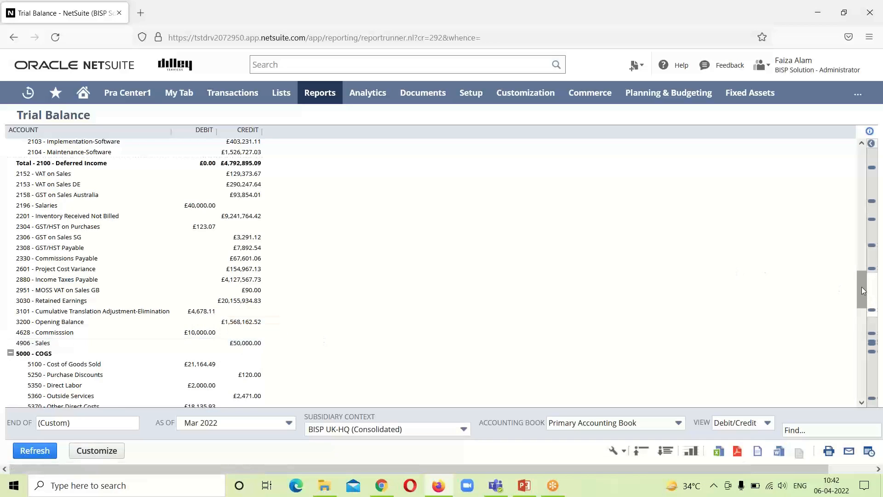
pyautogui.moveTo(863, 291); pyautogui.dragTo(839, 317)
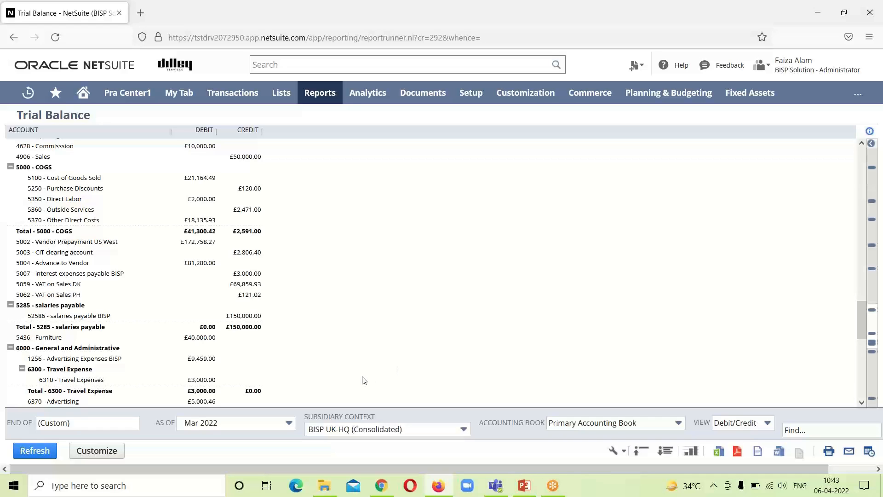
pyautogui.click(201, 358)
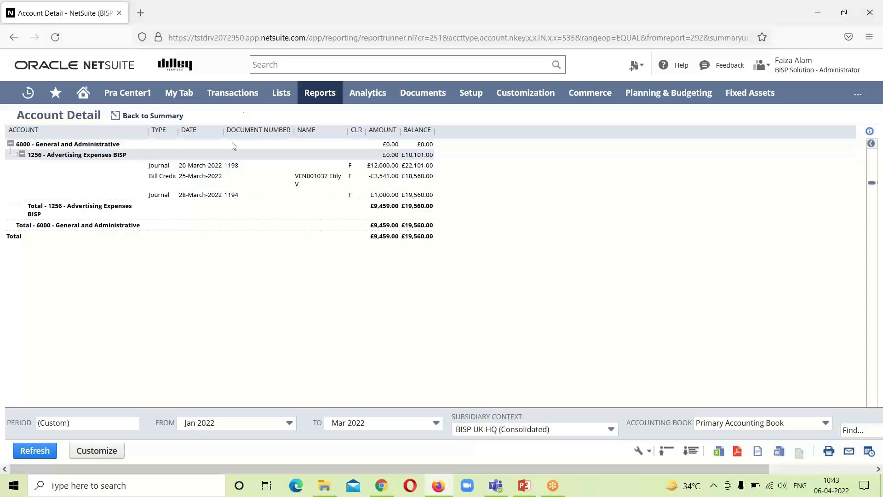
# Step: Open the Income Statement financial report
pyautogui.moveTo(321, 90)
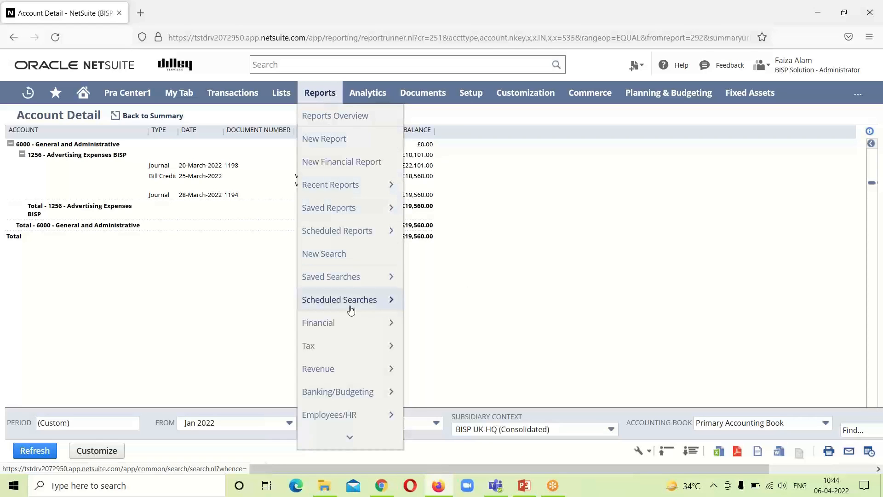
pyautogui.moveTo(351, 322)
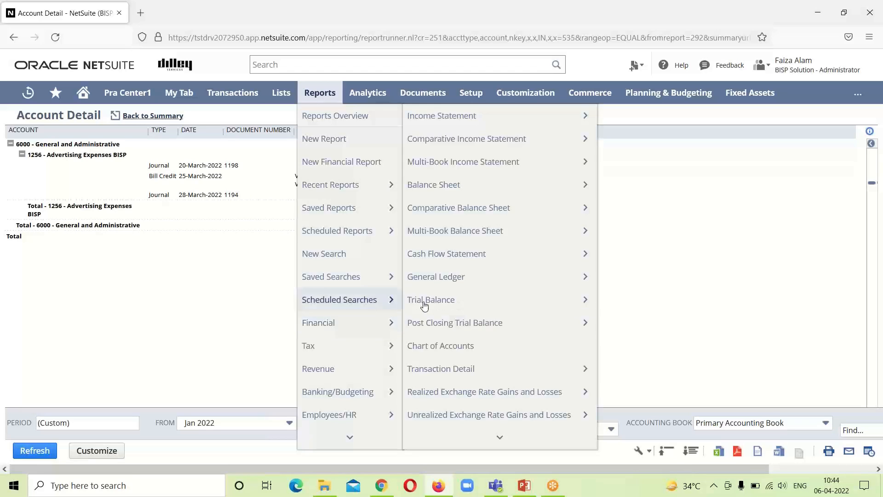
pyautogui.click(529, 122)
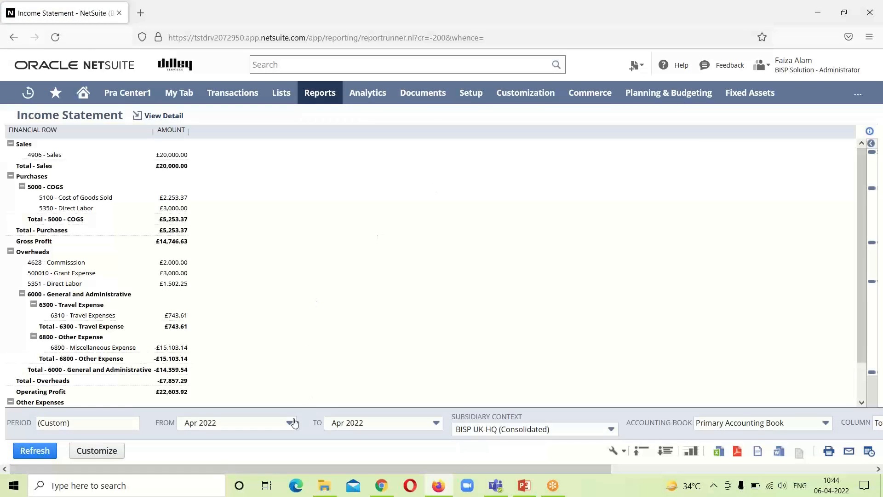
pyautogui.click(436, 423)
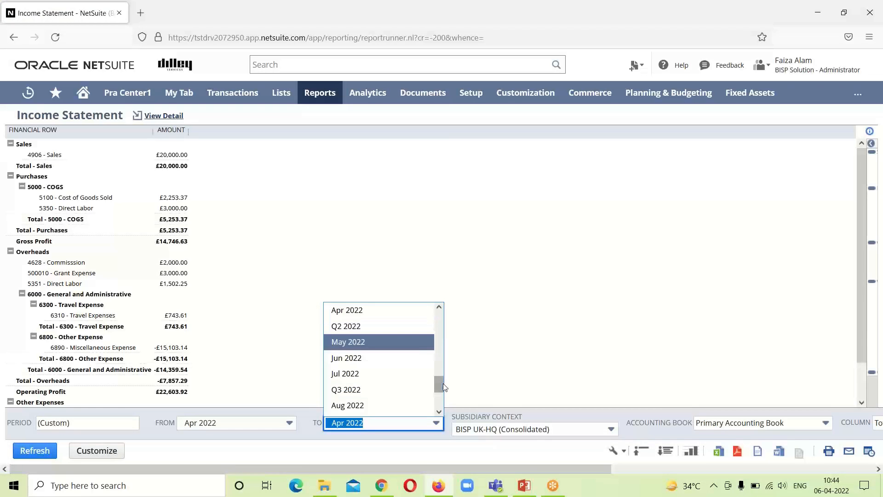
pyautogui.scroll(2, 440, 377)
pyautogui.click(403, 358)
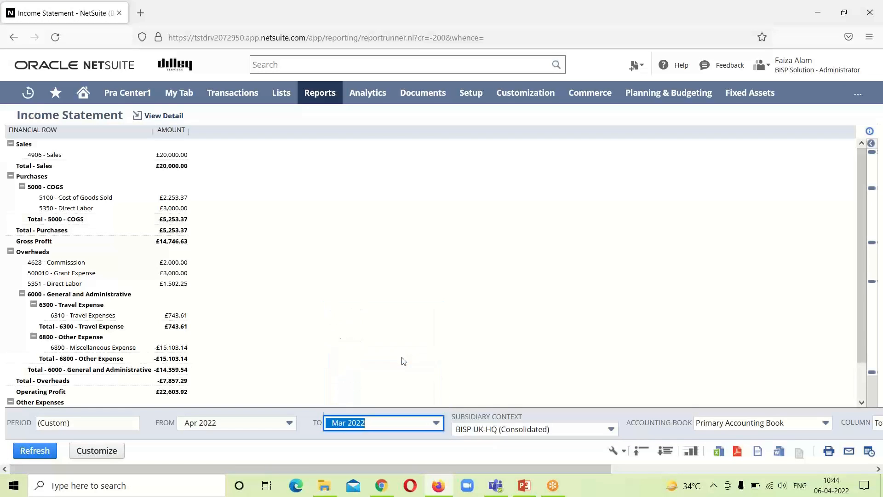
pyautogui.click(540, 289)
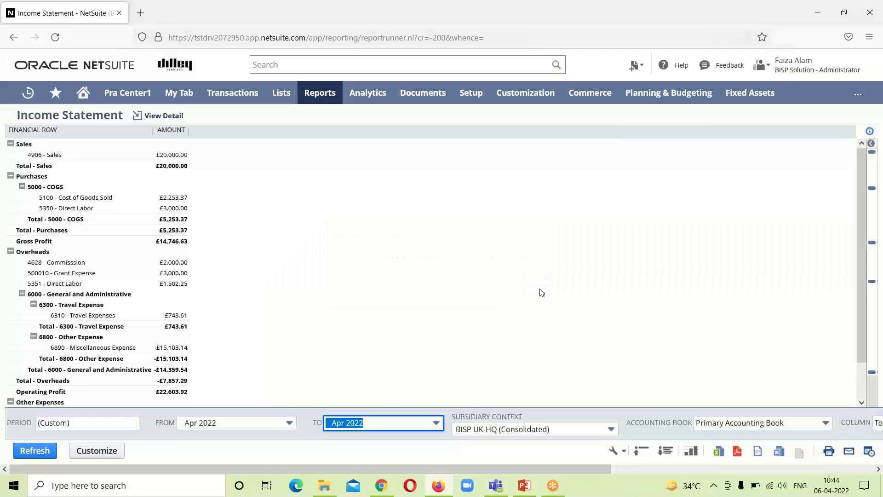
# Step: Set the Income Statement period from Mar 2022 to Mar 2022 and refresh the report
pyautogui.click(290, 423)
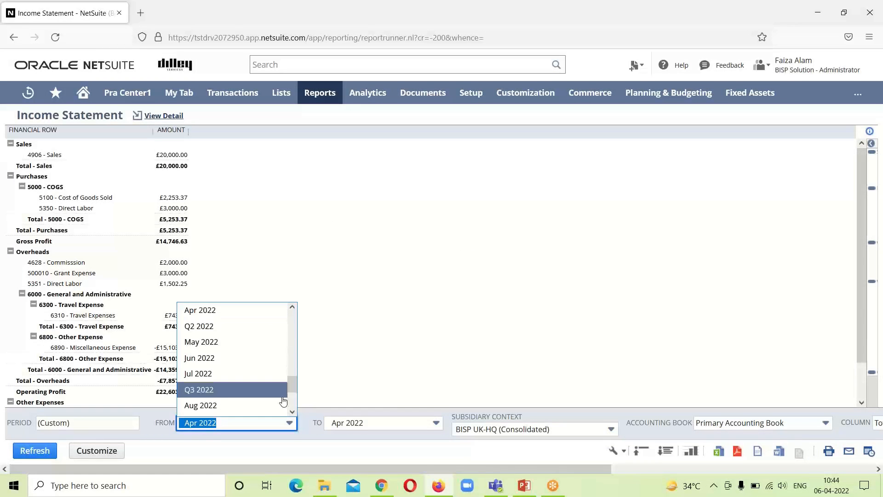
pyautogui.scroll(3, 283, 401)
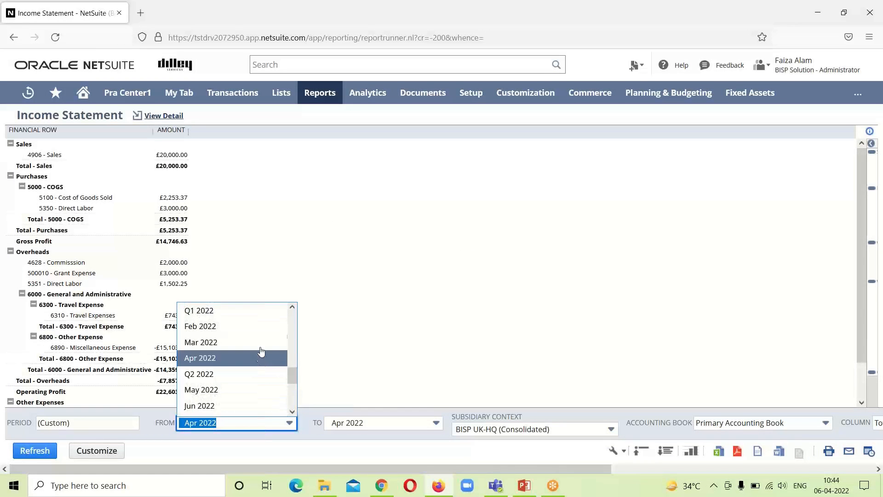
pyautogui.click(260, 342)
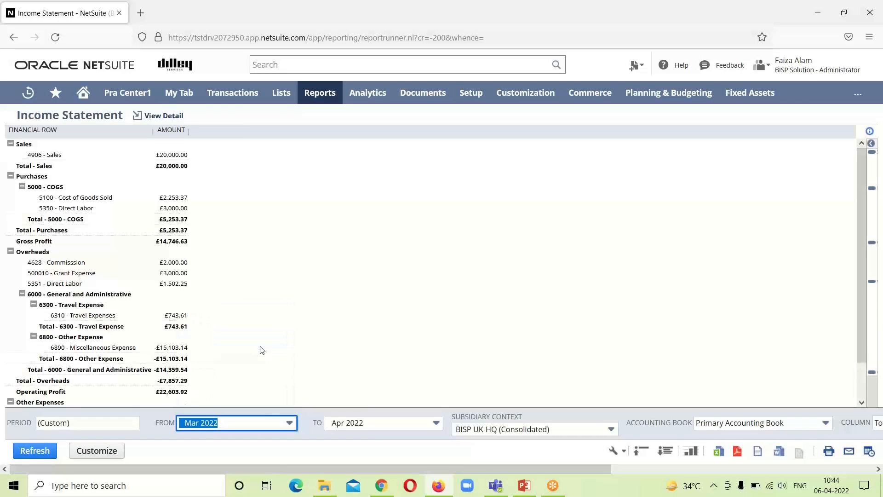
pyautogui.click(431, 423)
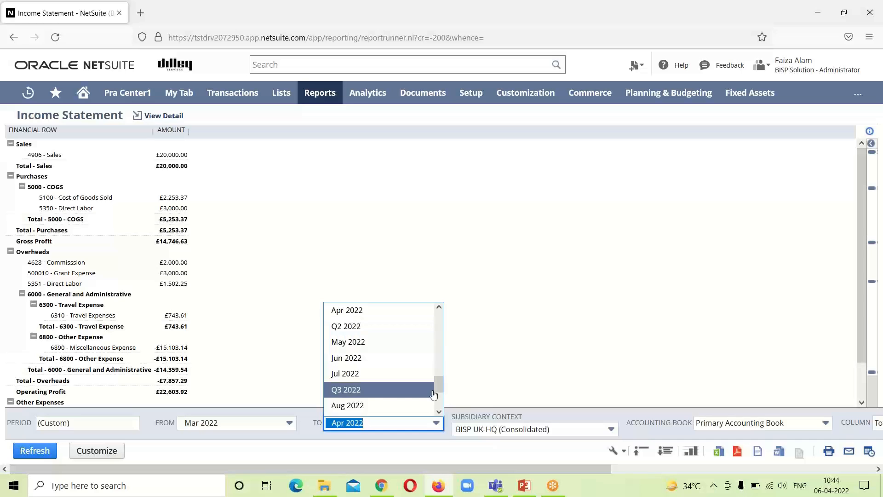
pyautogui.moveTo(438, 389); pyautogui.dragTo(438, 384)
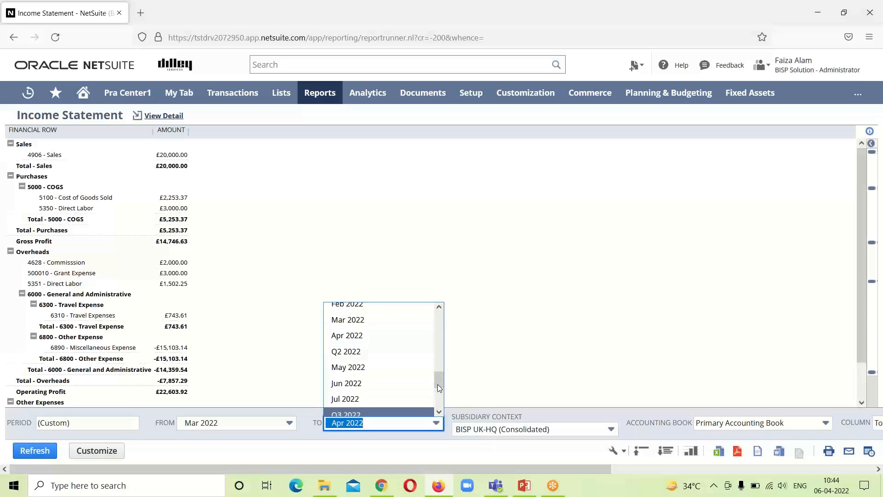
pyautogui.click(417, 322)
pyautogui.click(30, 455)
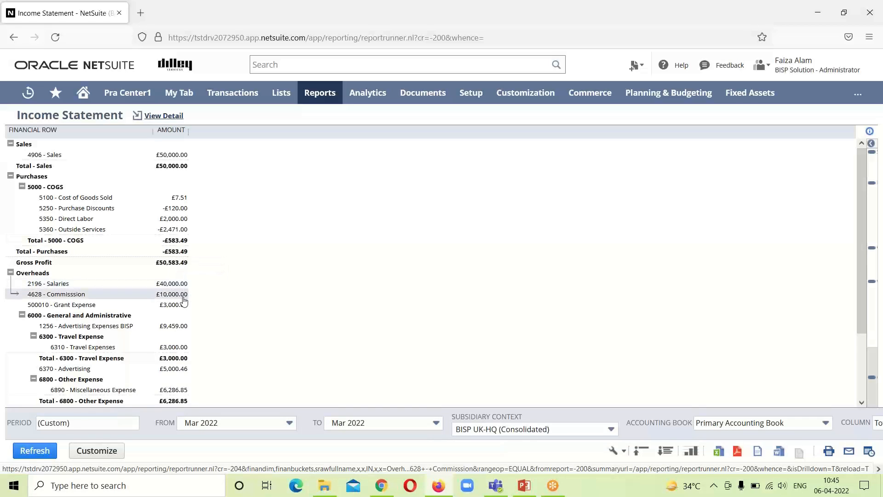
# Step: View the account detail behind 1256 Advertising Expenses BISP in the Income Statement, and return to the summary
pyautogui.click(180, 327)
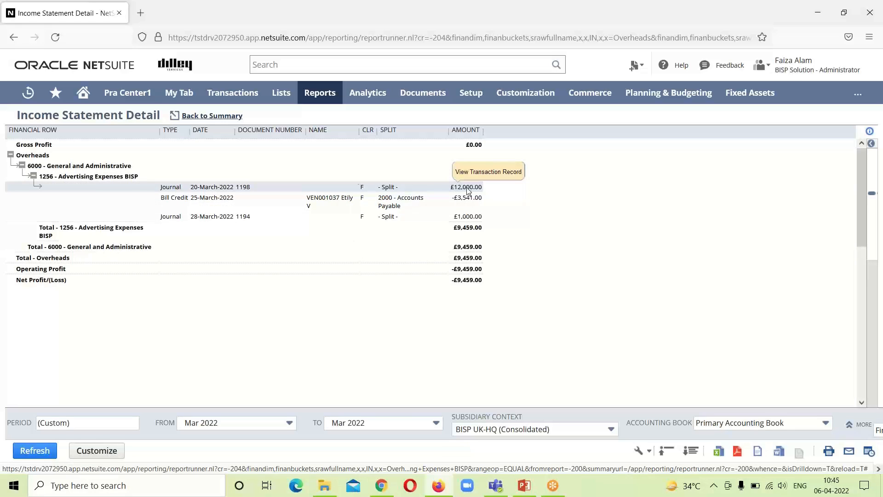
pyautogui.click(216, 117)
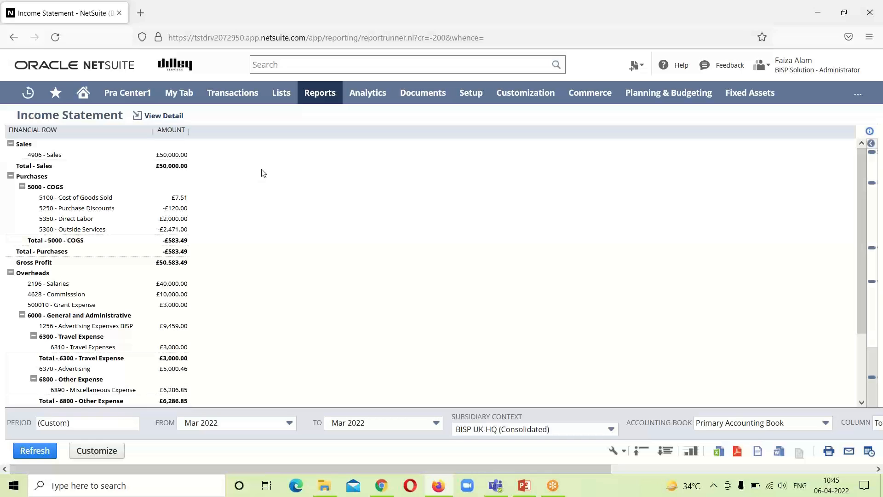
# Step: Open the Balance Sheet financial report and refresh it as of Mar 2022
pyautogui.moveTo(322, 101)
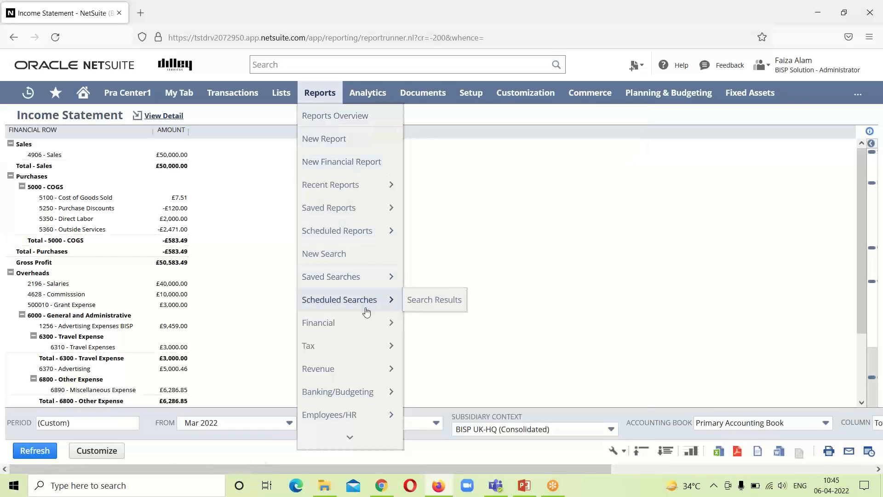
pyautogui.moveTo(366, 319)
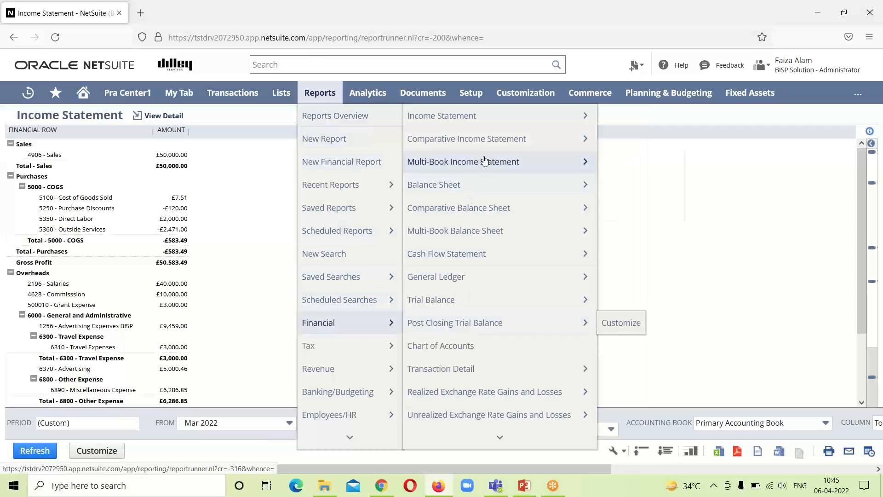
pyautogui.click(485, 188)
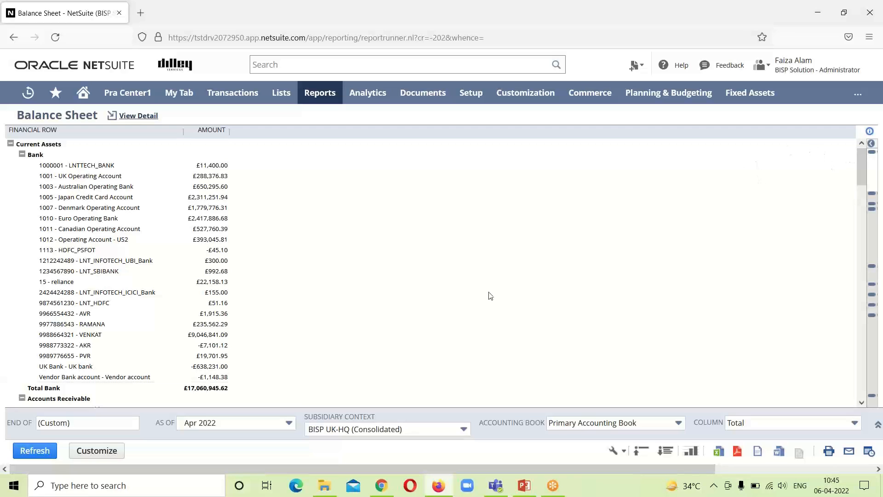
pyautogui.click(288, 423)
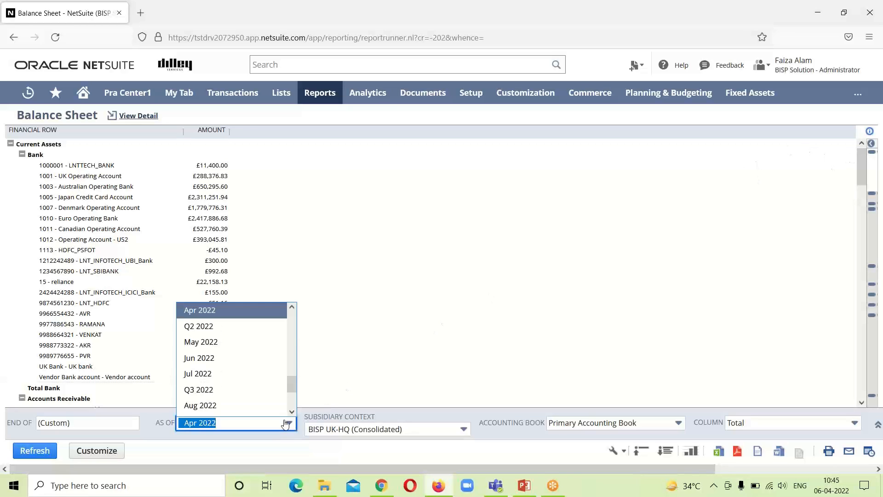
pyautogui.scroll(3, 291, 362)
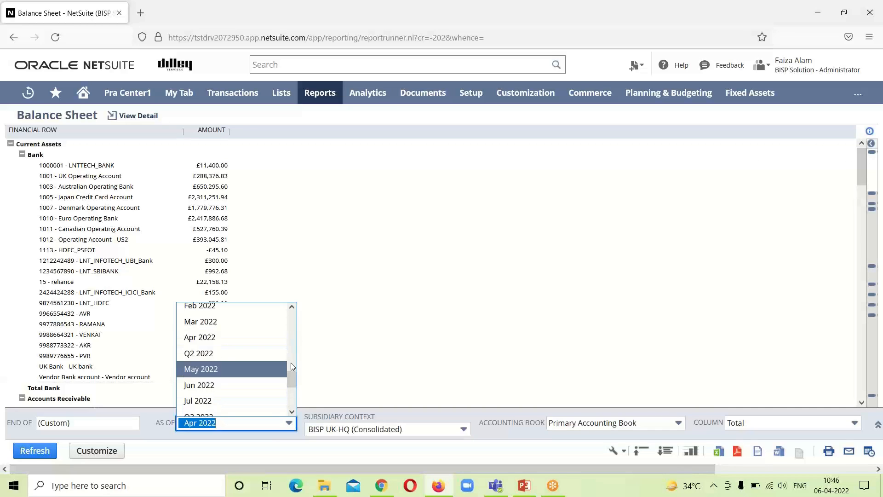
pyautogui.click(258, 391)
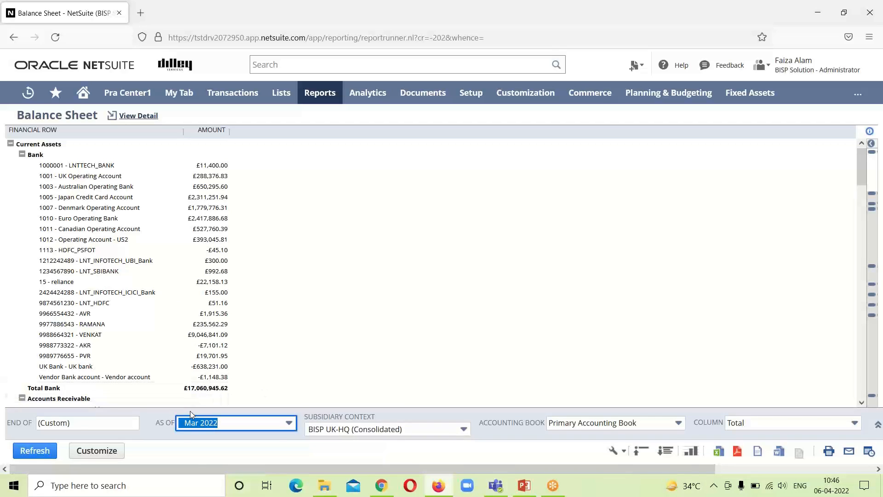
pyautogui.click(34, 456)
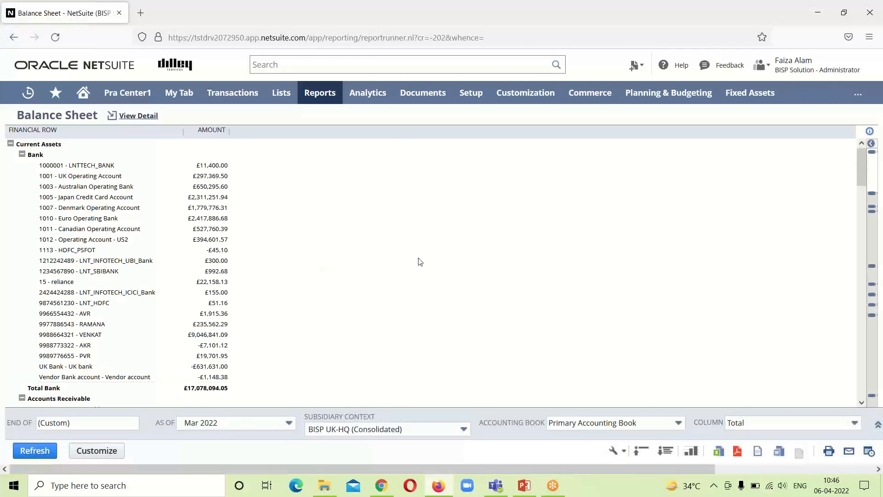
# Step: Check the account detail behind 1114 Cash, and look through the Other Current Liability accounts in the Balance Sheet summary
pyautogui.moveTo(861, 170); pyautogui.dragTo(862, 209)
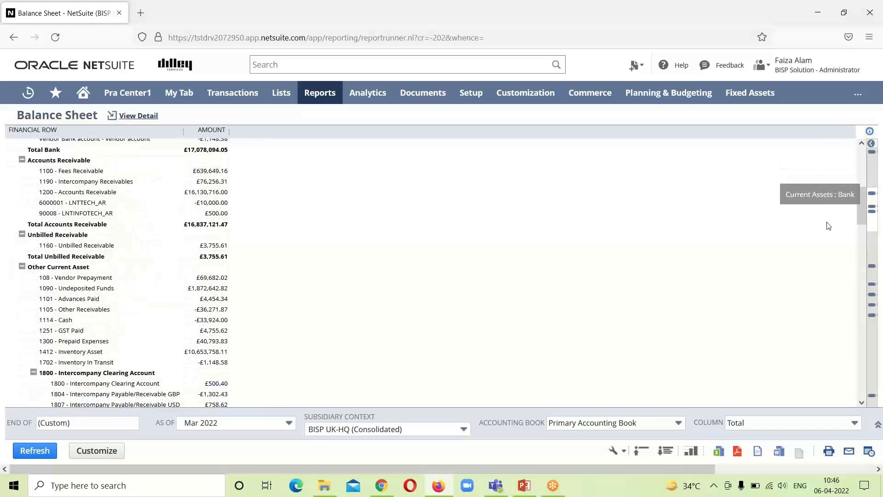
pyautogui.click(222, 324)
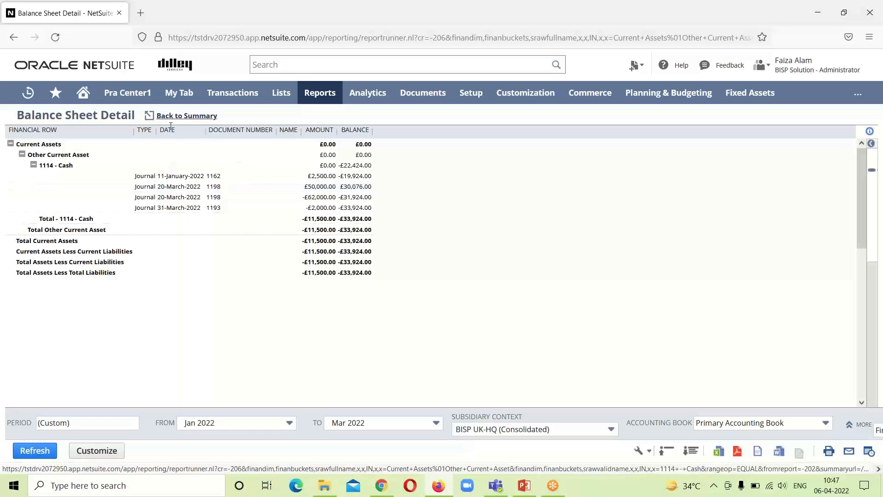
pyautogui.click(157, 115)
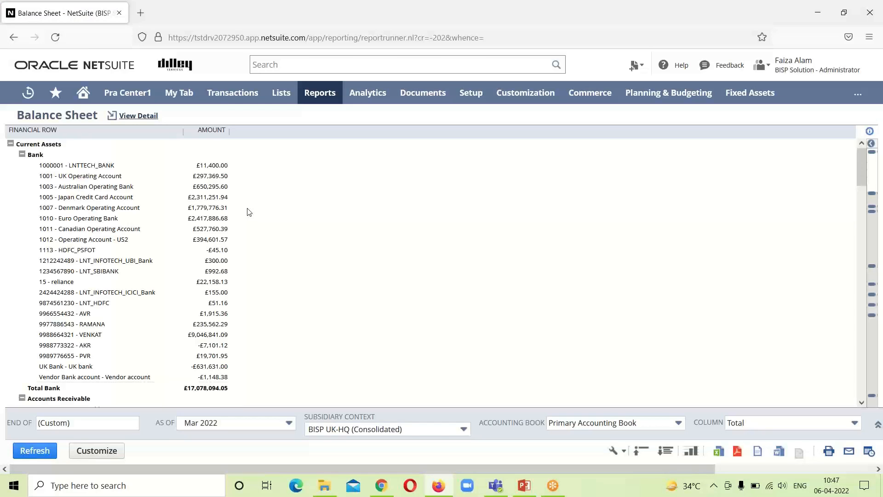
pyautogui.moveTo(861, 161); pyautogui.dragTo(861, 356)
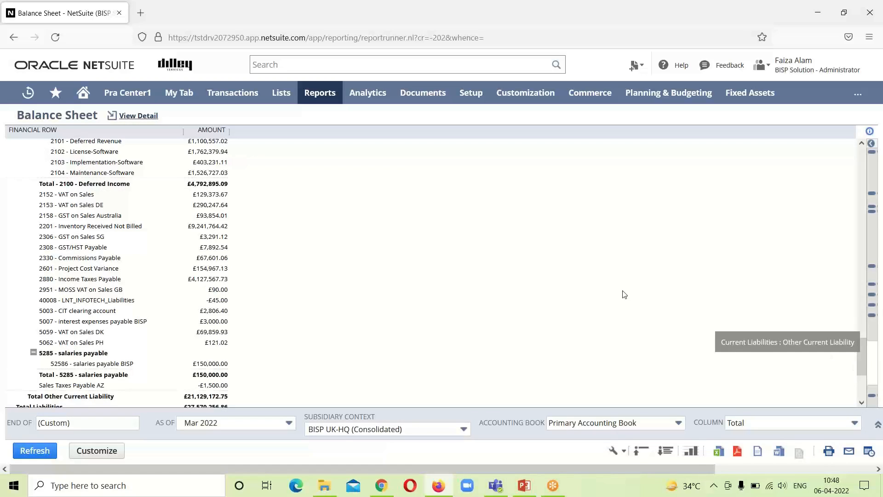